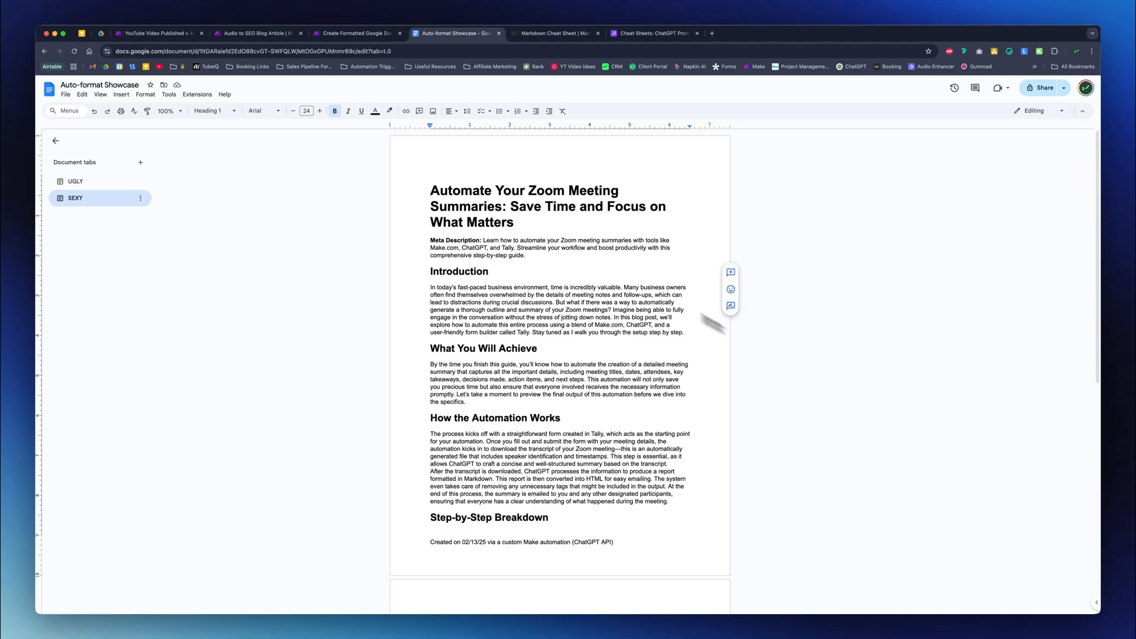
- Examine the title, meta description and section heading styles of the formatted article in the SEXY document tab
drag(431, 191, 526, 222)
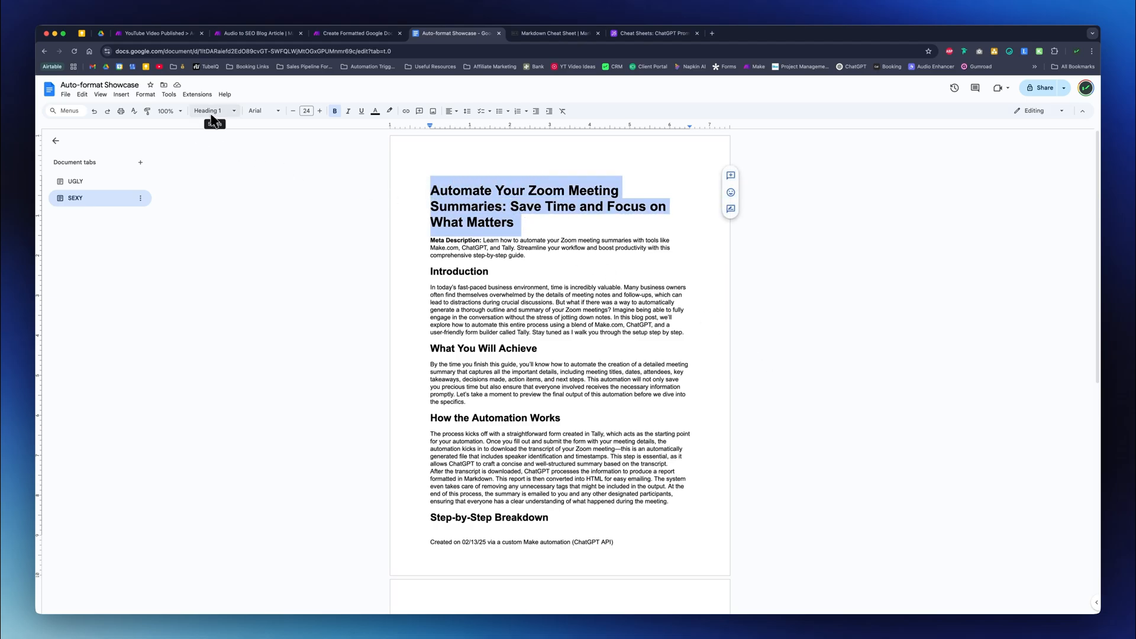
double_click(478, 272)
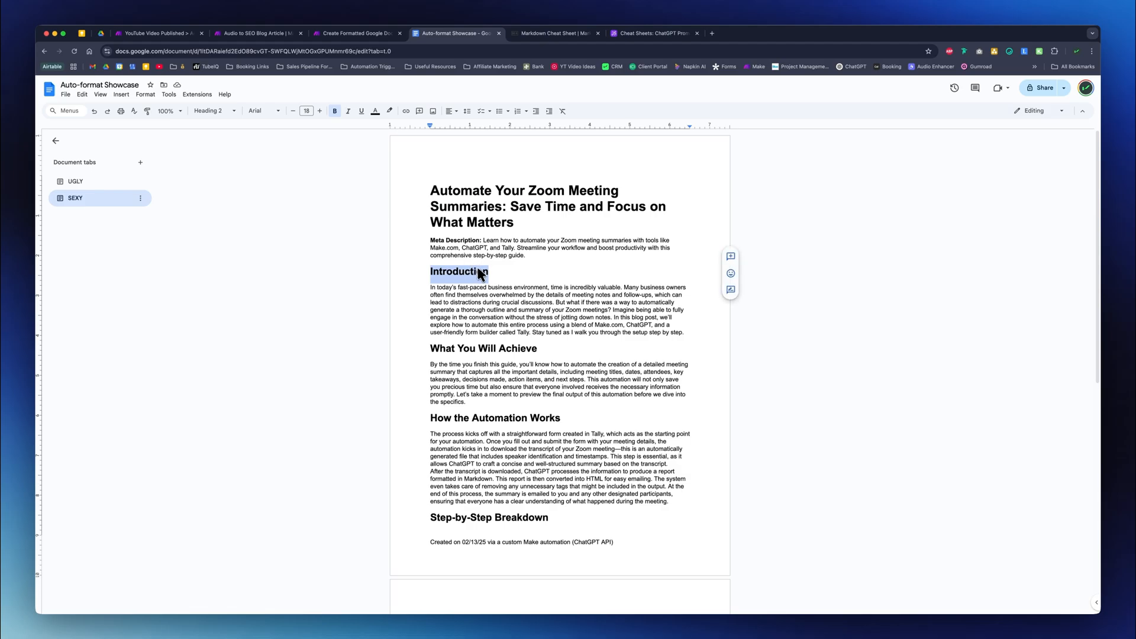
click(469, 245)
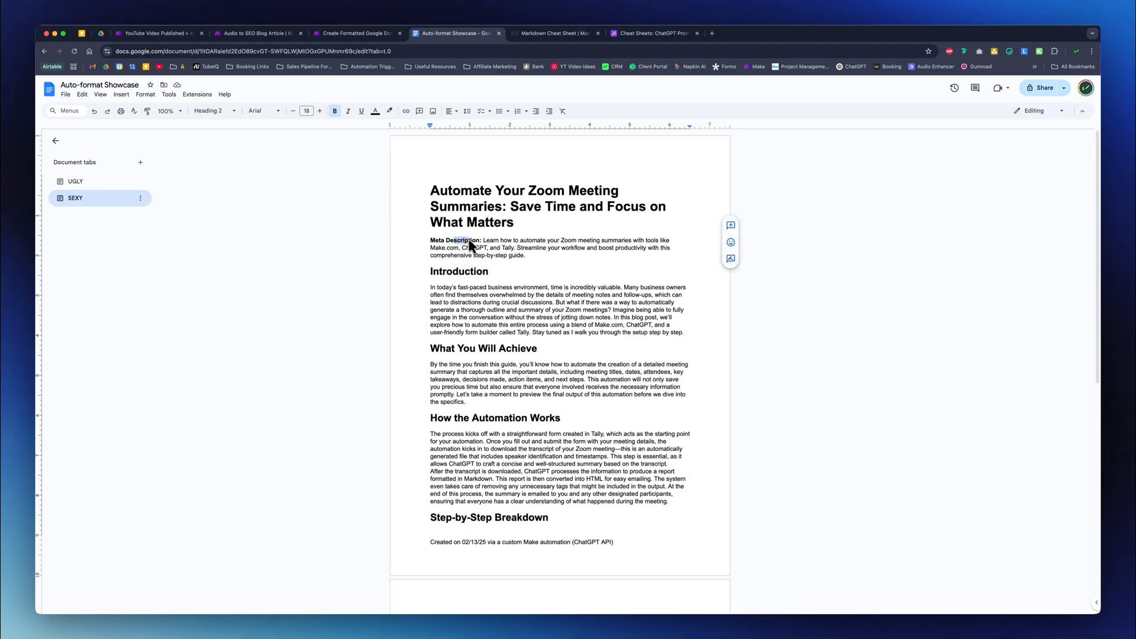
scroll(517, 398, down, 5)
scroll(584, 356, down, 2)
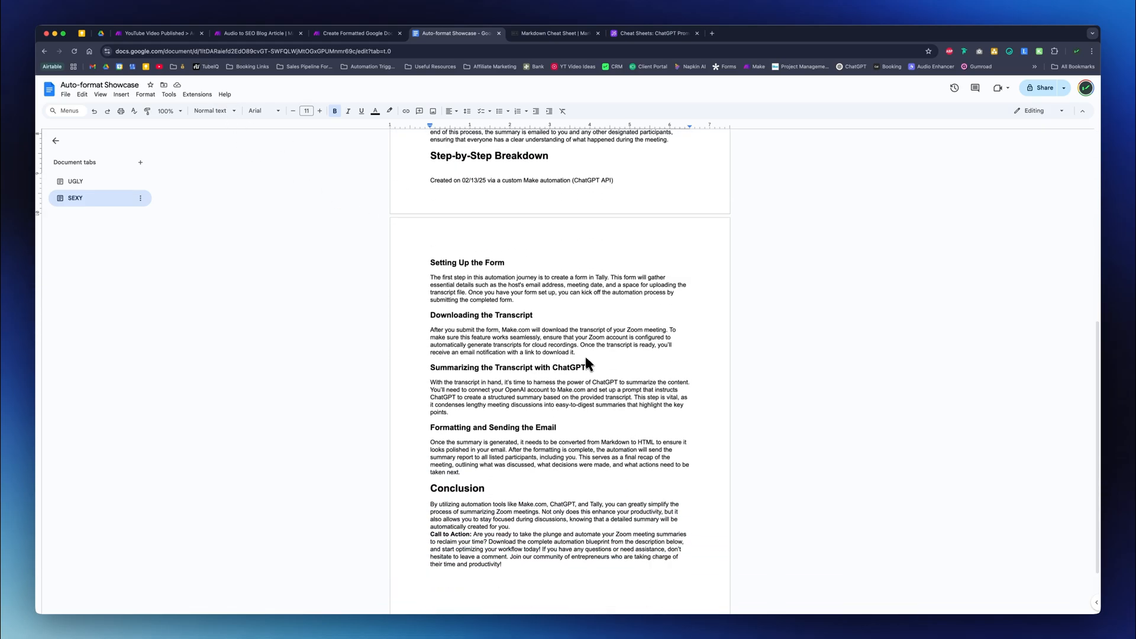
scroll(585, 356, up, 6)
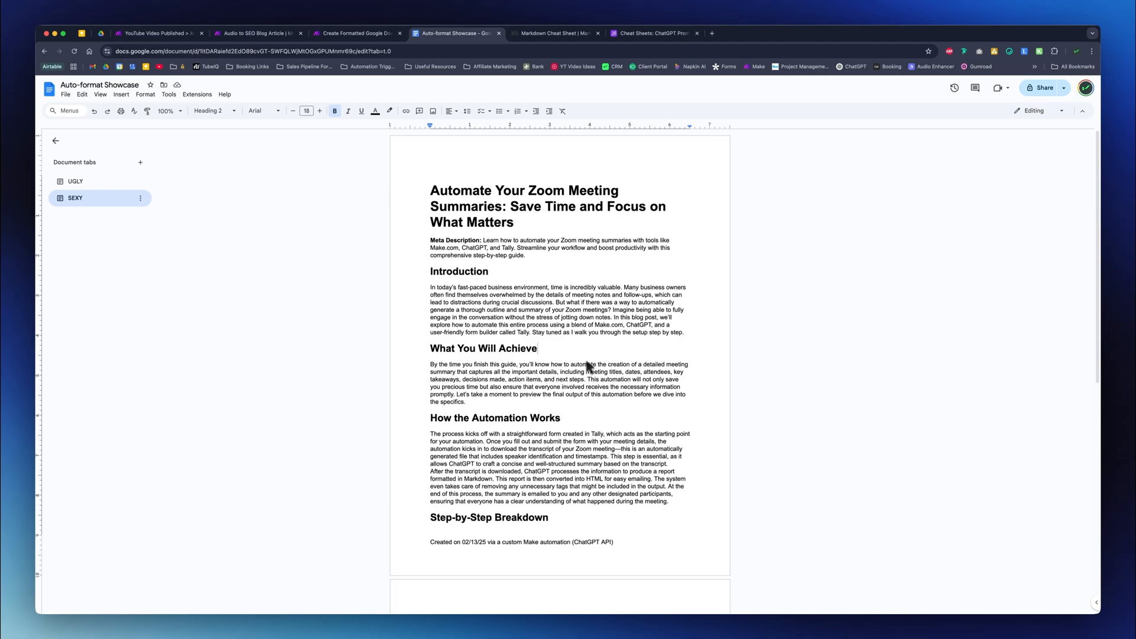
- Examine the raw Markdown symbols in the UGLY document tab and compare them with the heading syntax in the Markdown Cheat Sheet
click(77, 183)
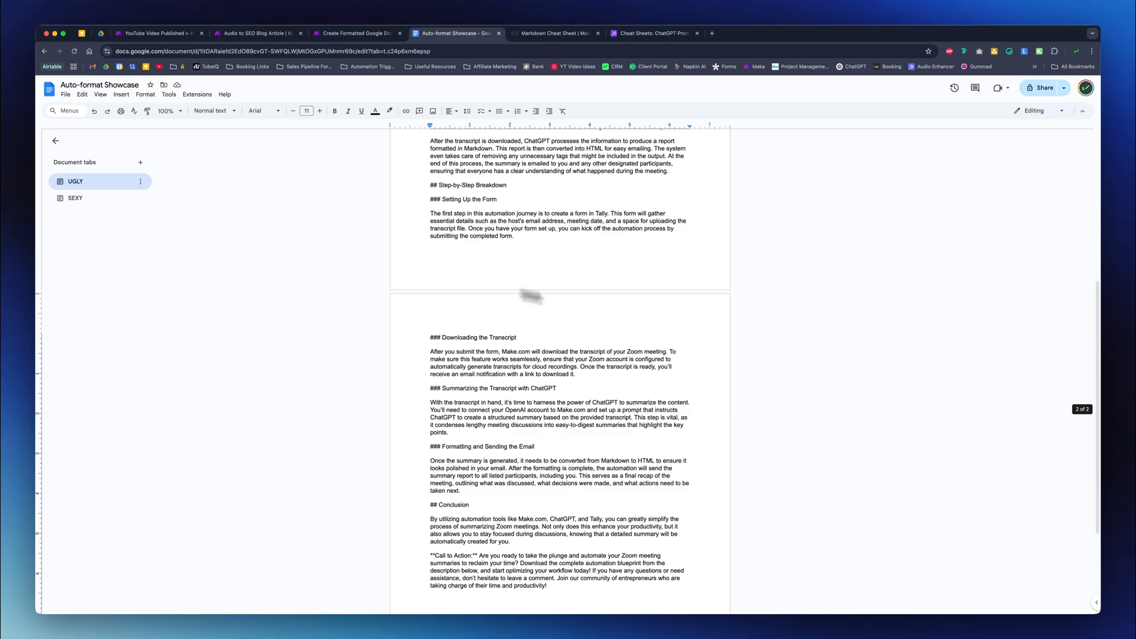
scroll(660, 315, up, 5)
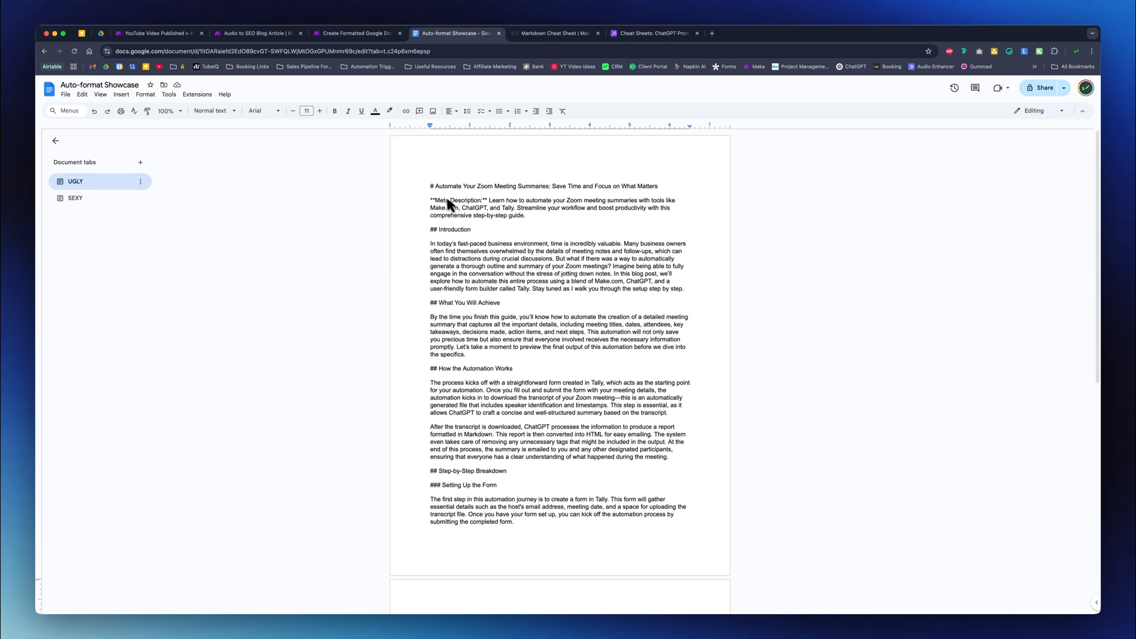
click(436, 237)
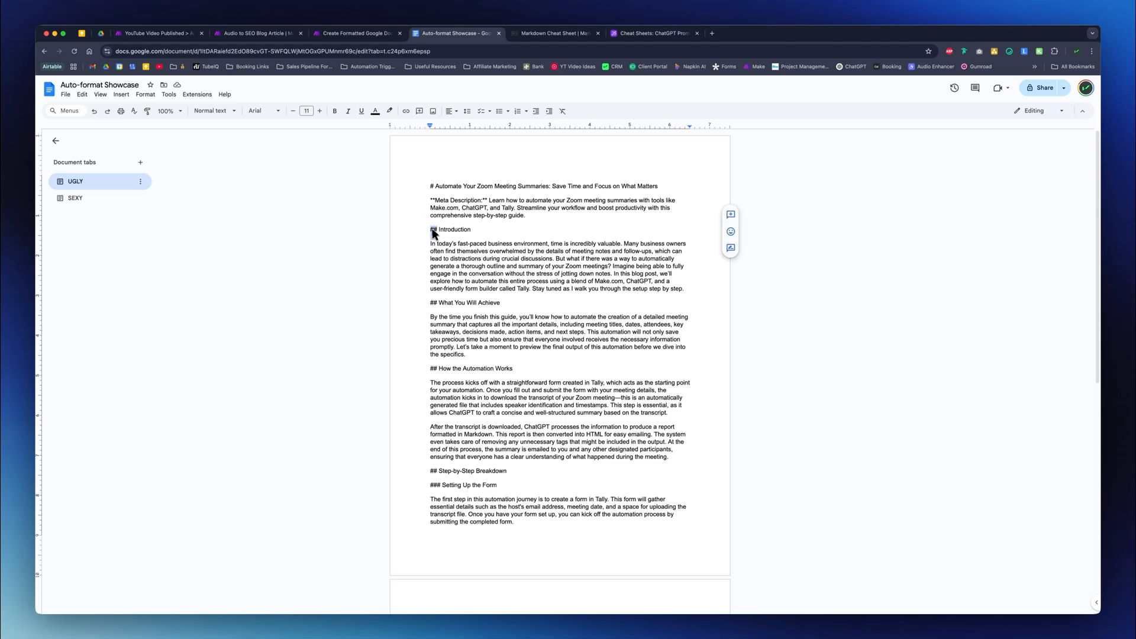
click(434, 185)
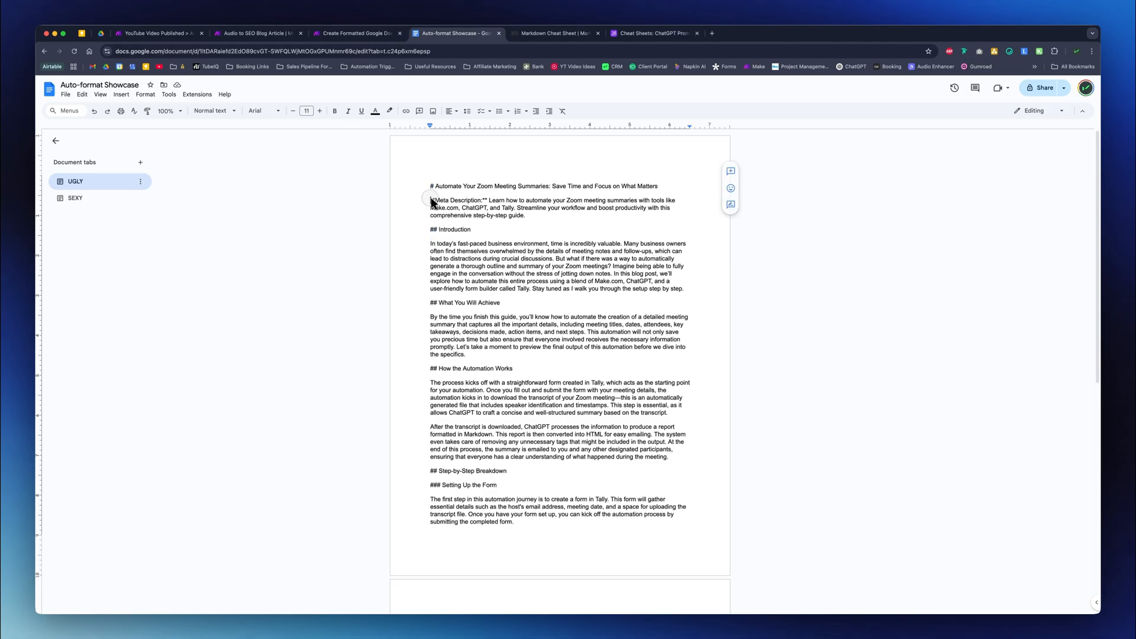
double_click(433, 200)
key(ctrl+Tab)
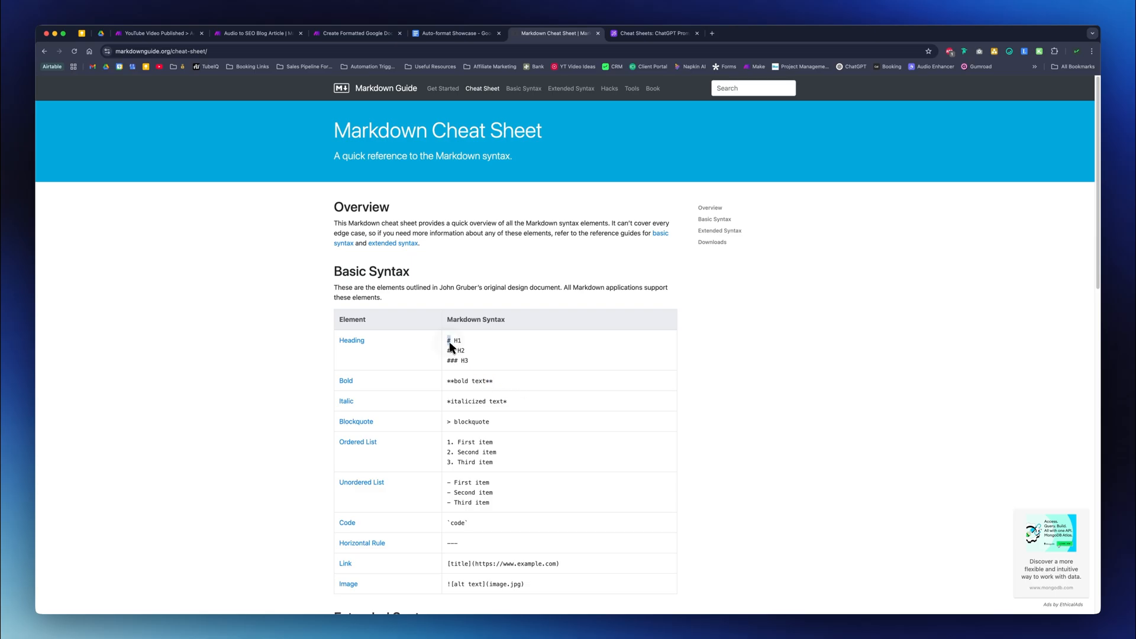
drag(449, 340, 460, 359)
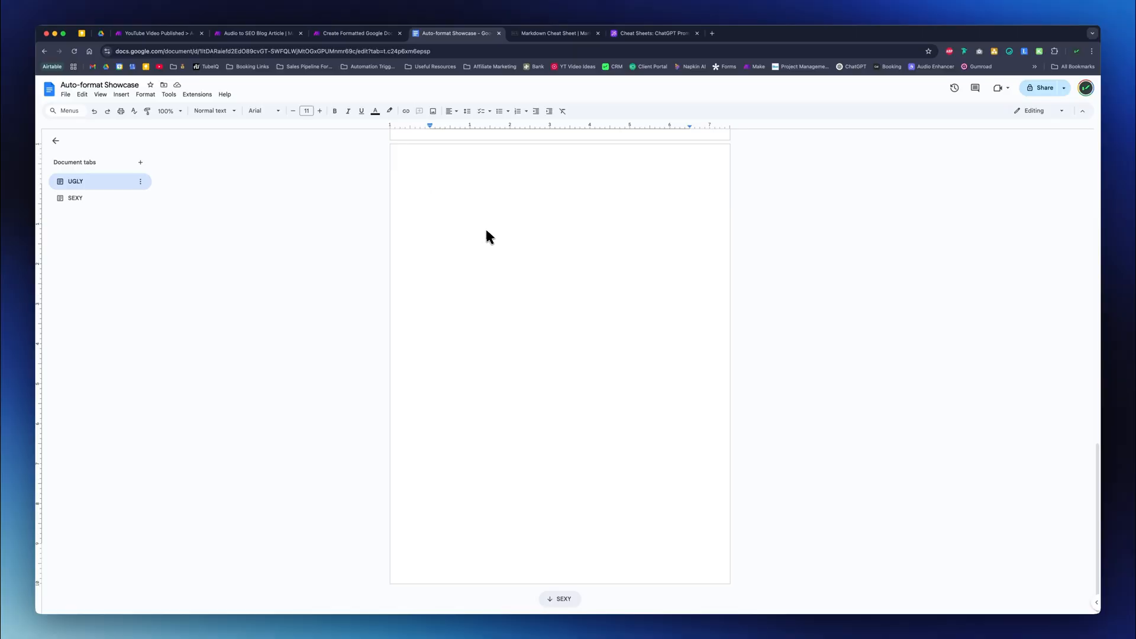
- In the Google Doc, paste the copied Markdown article normally on the blank last page of the UGLY tab and undo the paste
right_click(442, 193)
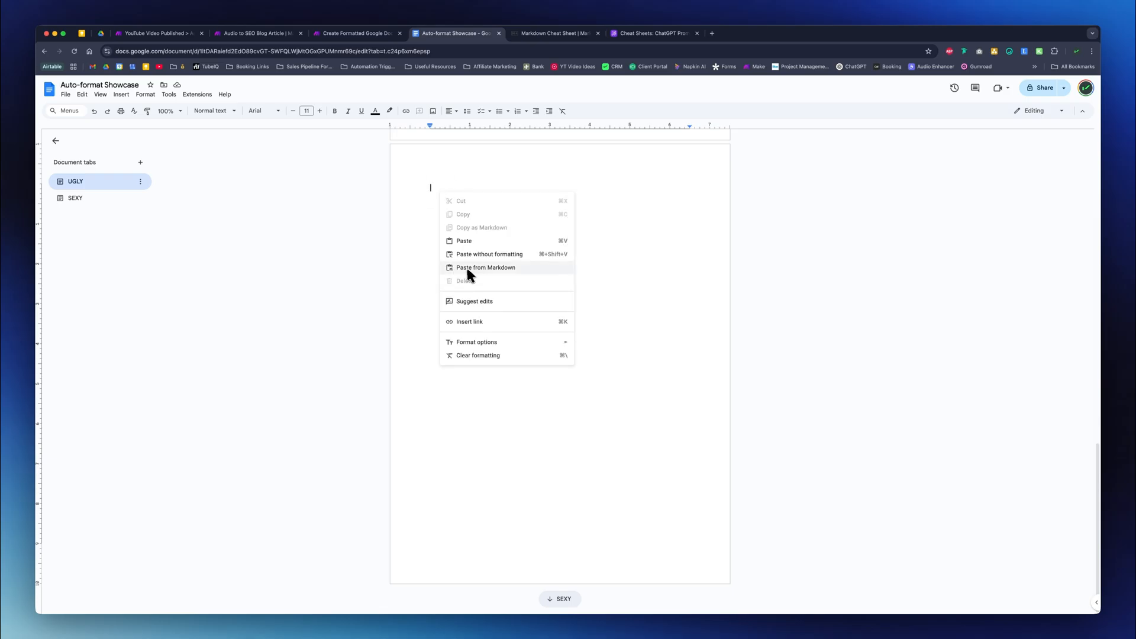
click(520, 267)
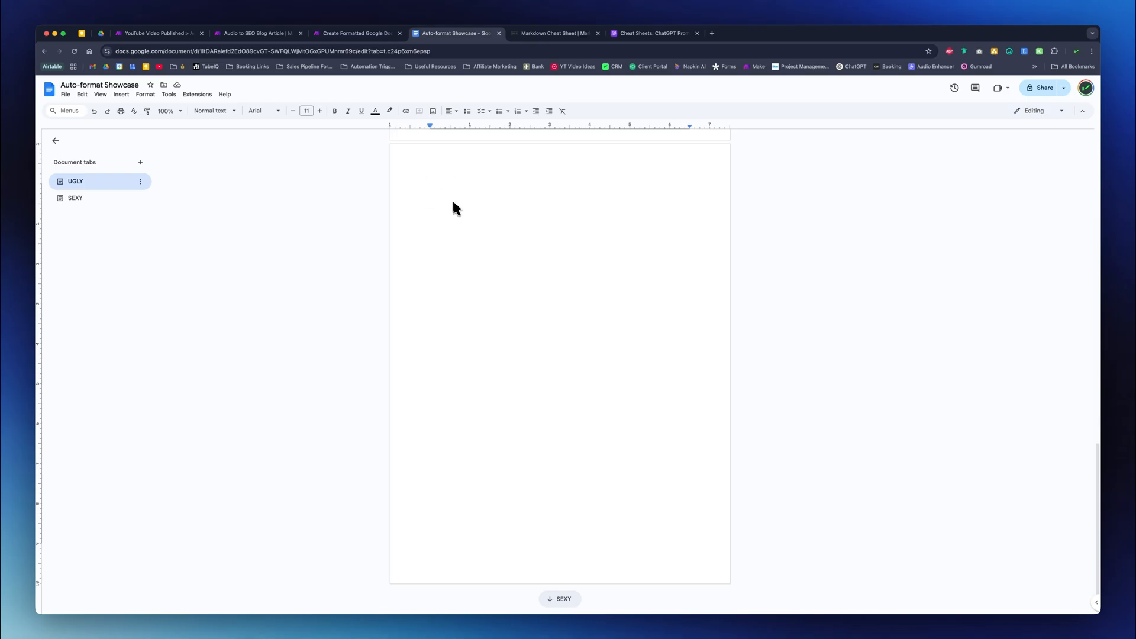
key(super+v)
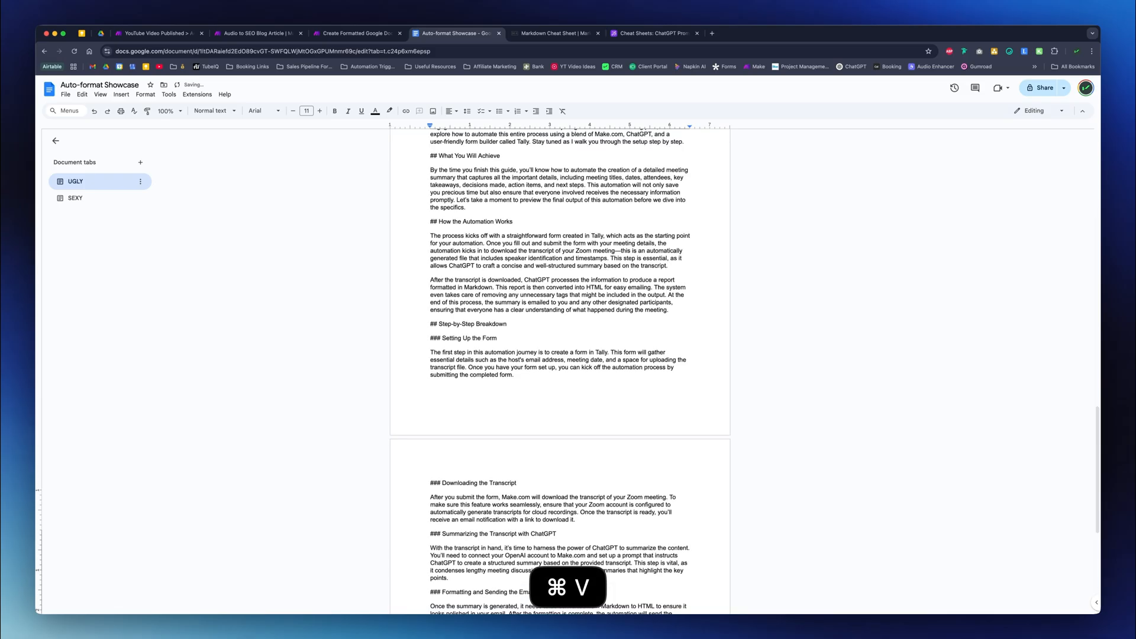
scroll(470, 298, up, 10)
scroll(472, 381, up, 8)
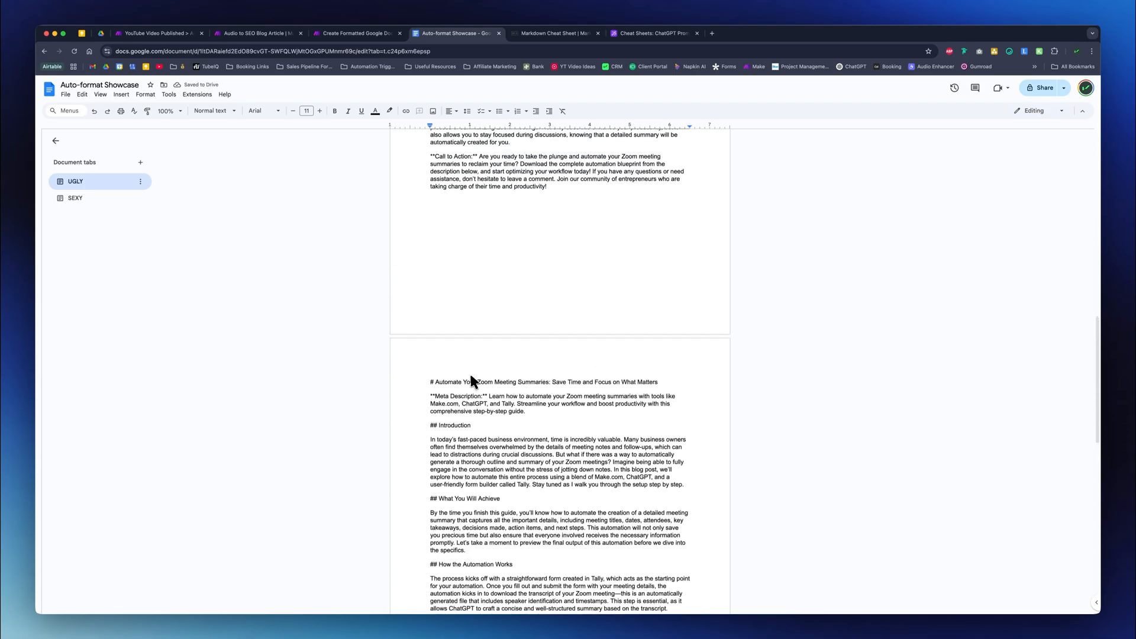
key(super+z)
key(super+z)
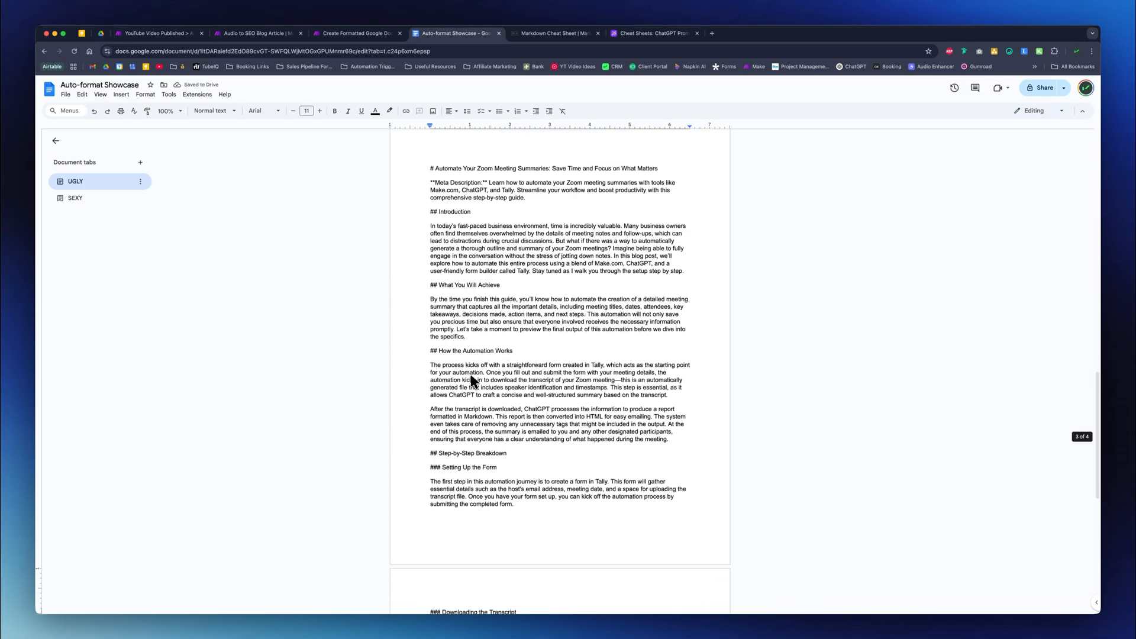
- Insert the copied article on the blank last page using Paste from Markdown and review its formatting
right_click(450, 210)
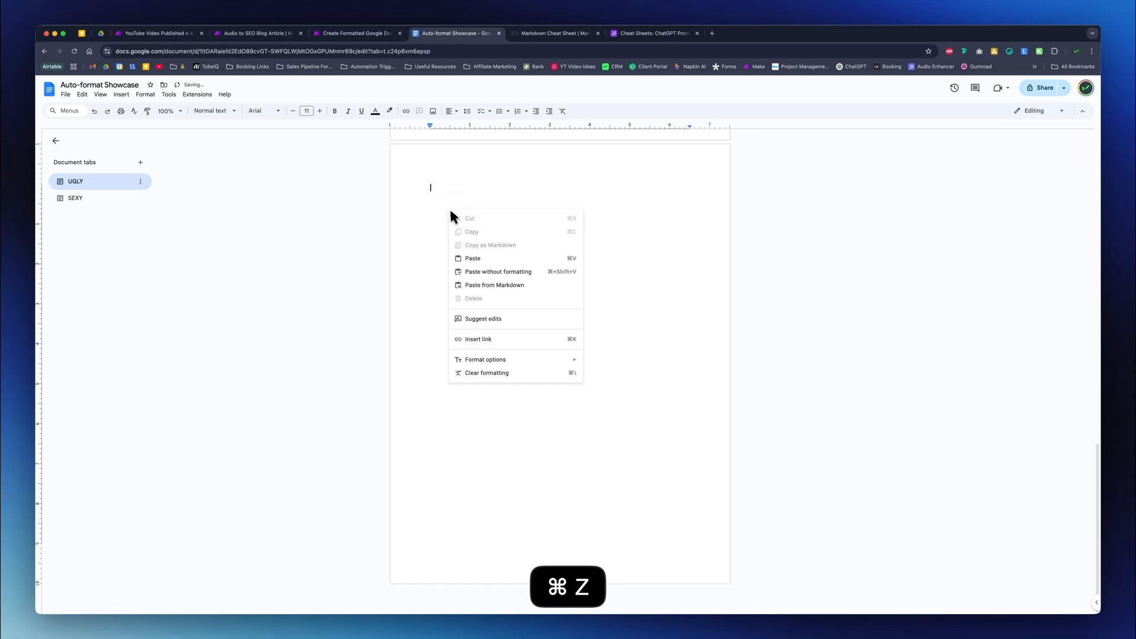
click(485, 285)
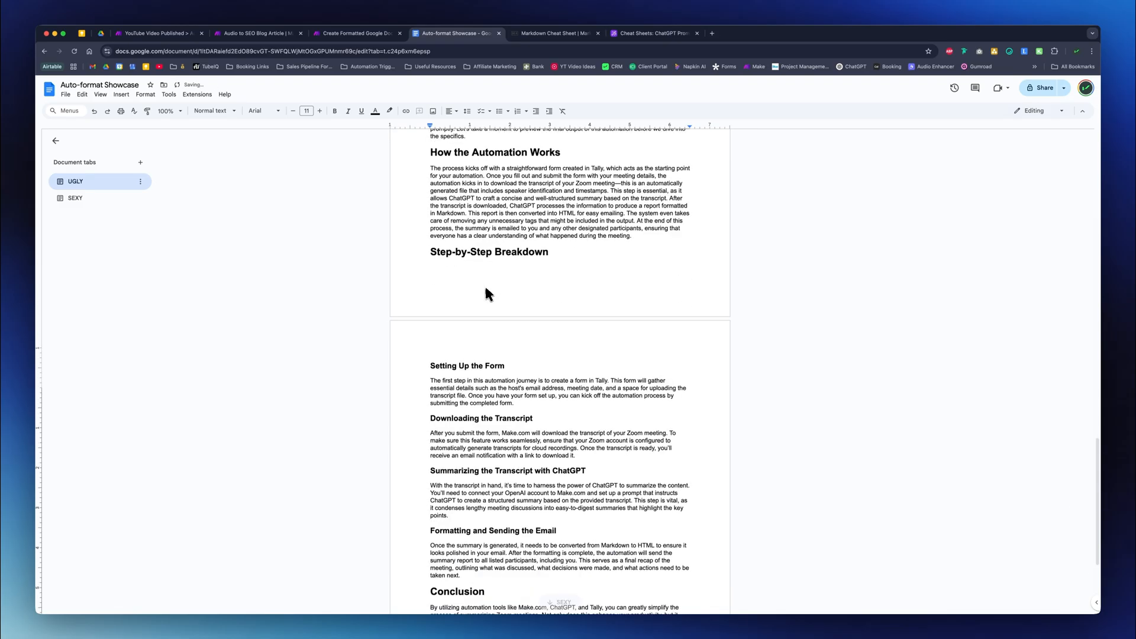
scroll(539, 332, up, 3)
scroll(538, 333, up, 6)
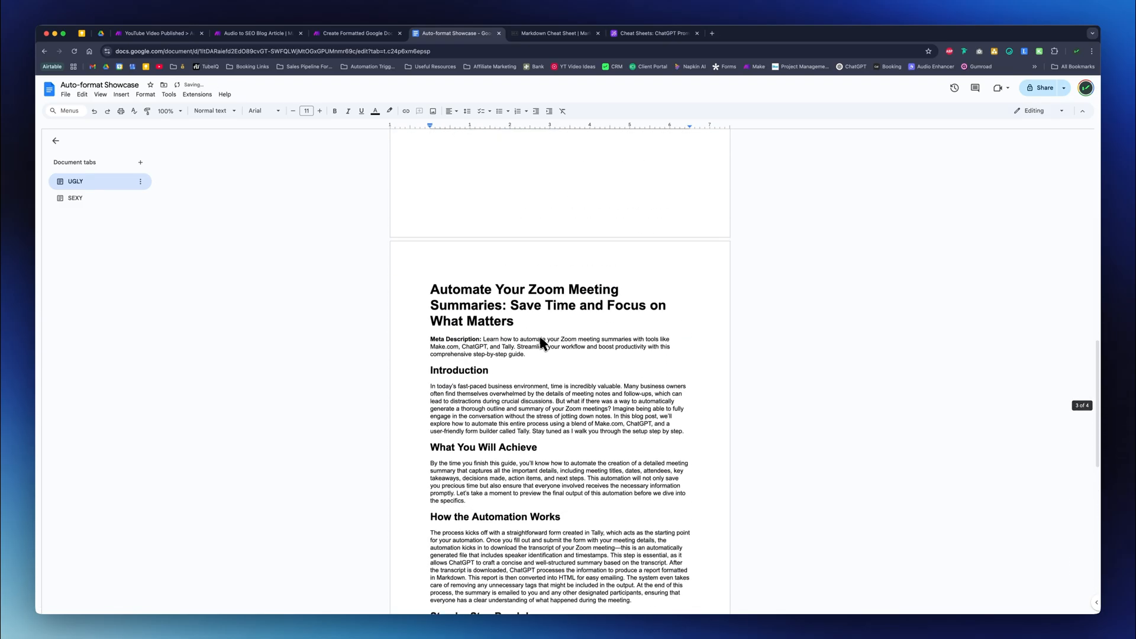
scroll(539, 333, down, 4)
scroll(538, 332, up, 3)
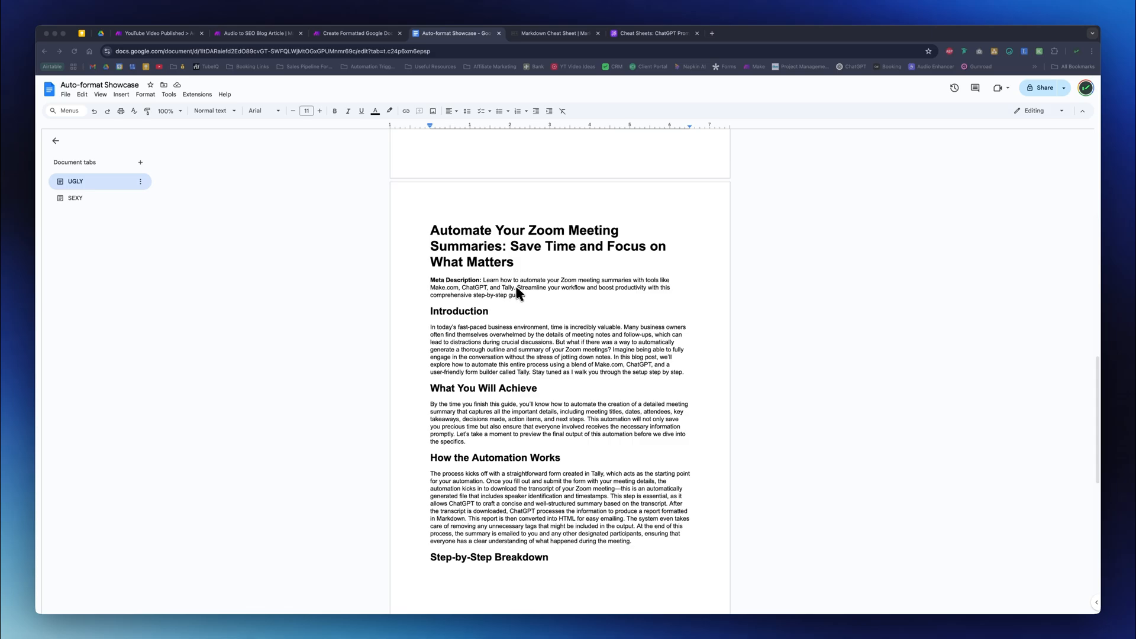
scroll(513, 327, down, 1)
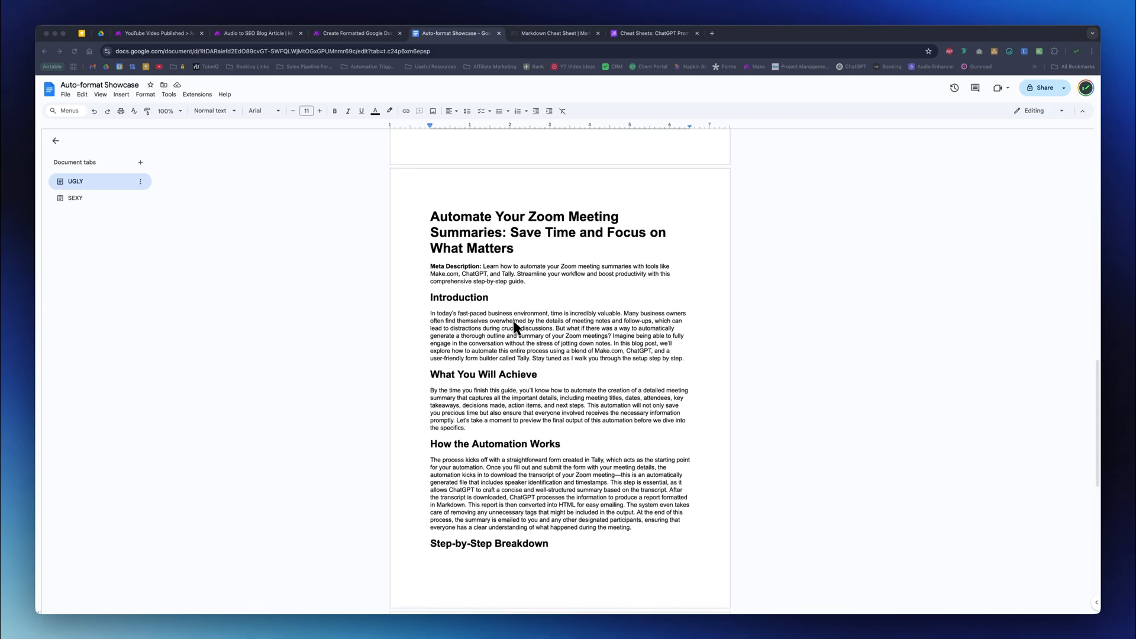
- Switch to the Create Formatted Google Docs scenario in Make and inspect the Create Backup Doc module's settings
click(332, 34)
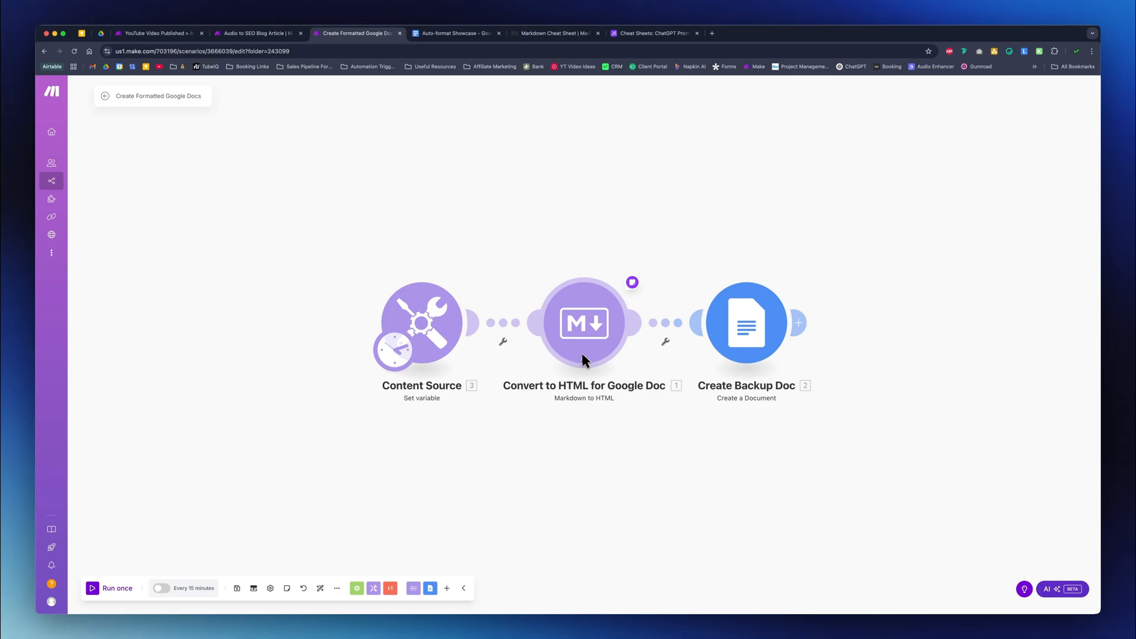
click(746, 325)
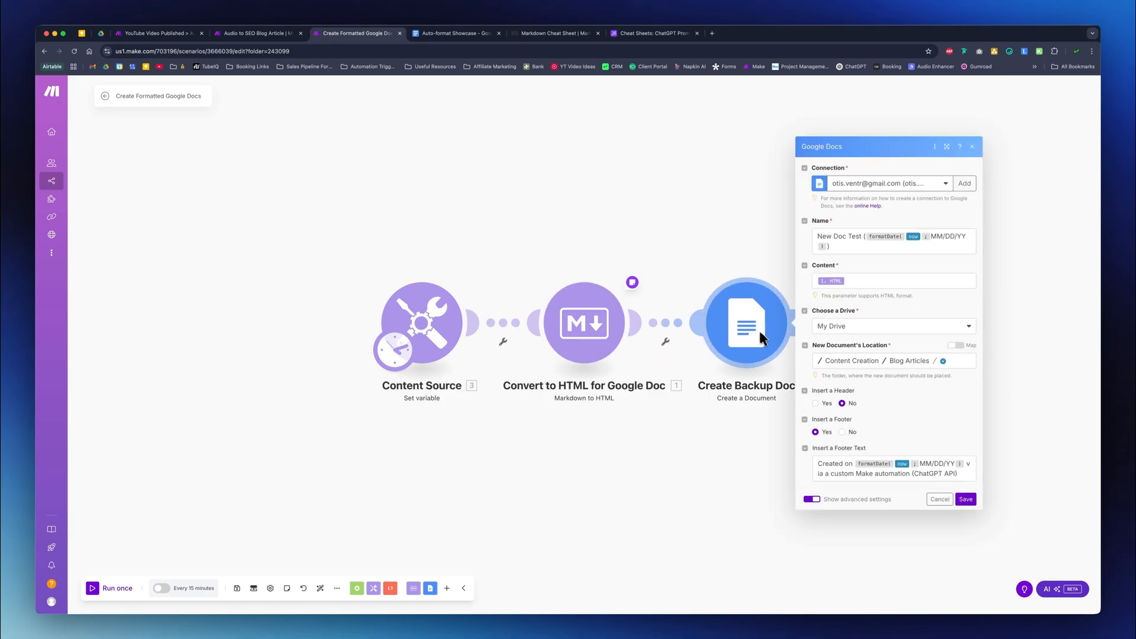
drag(919, 298, 825, 296)
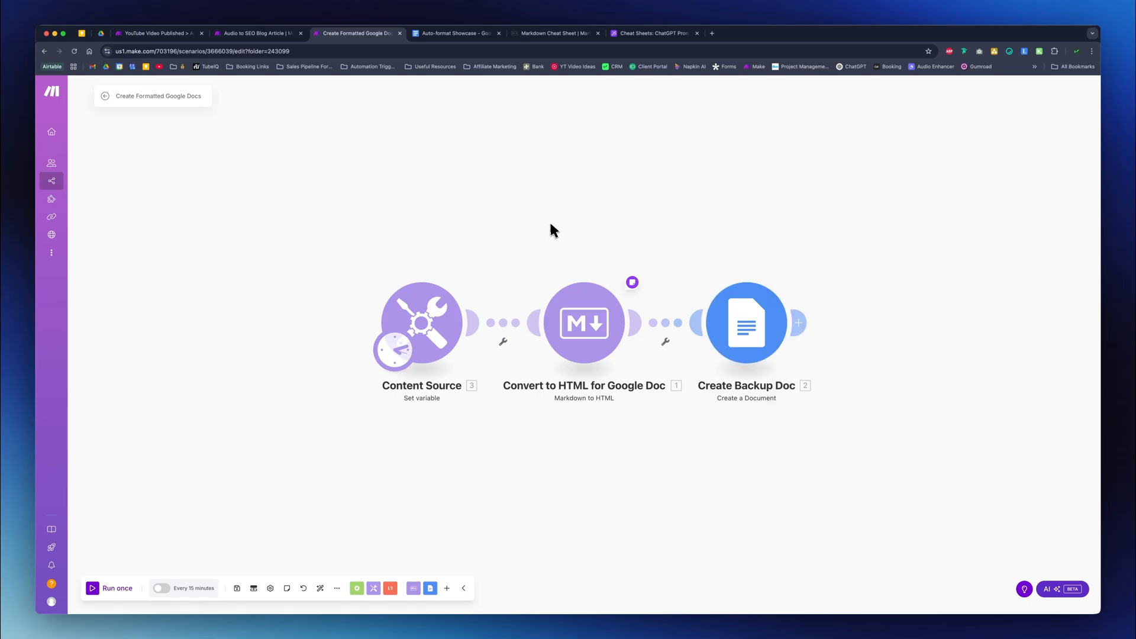
- Inspect the Markdown Content variable's value in the Content Source module and close its settings
click(434, 326)
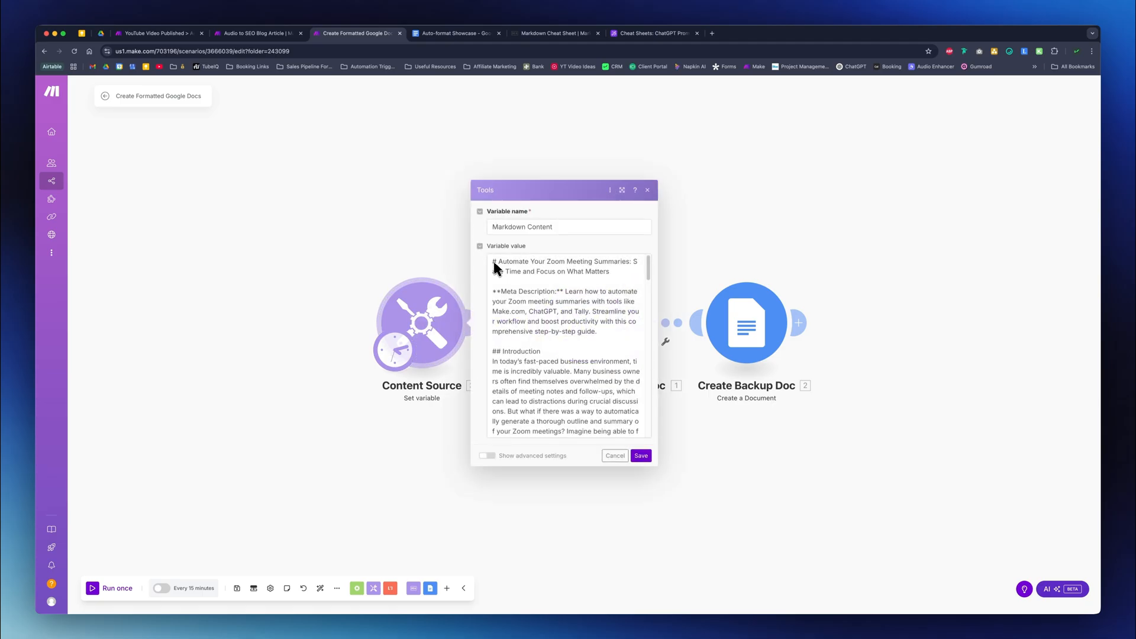
drag(494, 263, 605, 393)
scroll(605, 393, down, 3)
scroll(603, 397, up, 3)
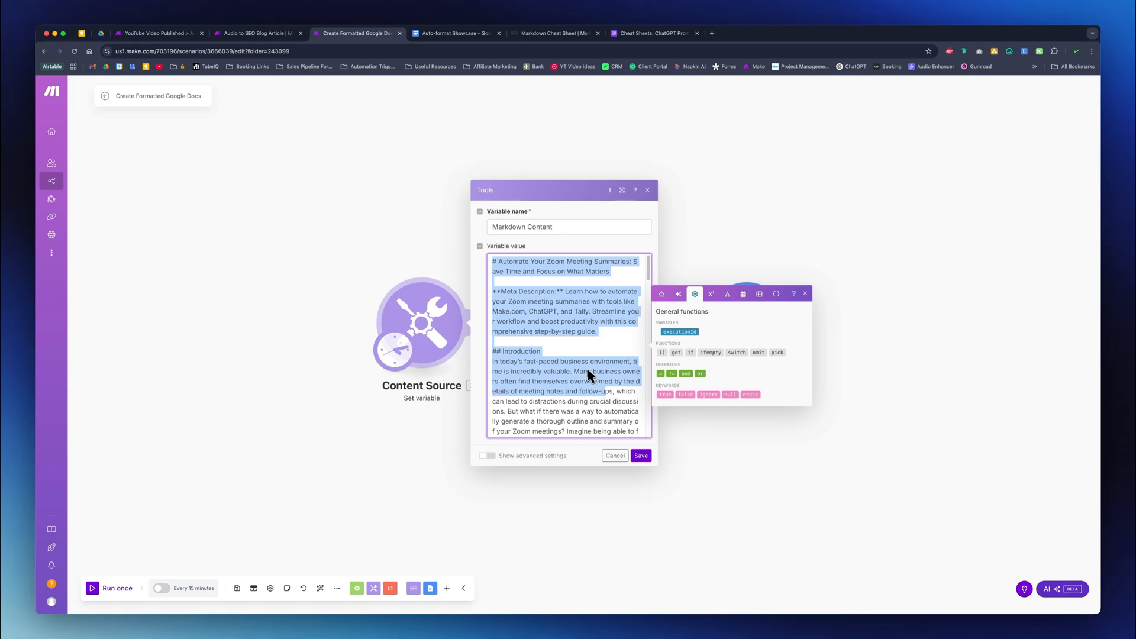
click(603, 244)
click(647, 190)
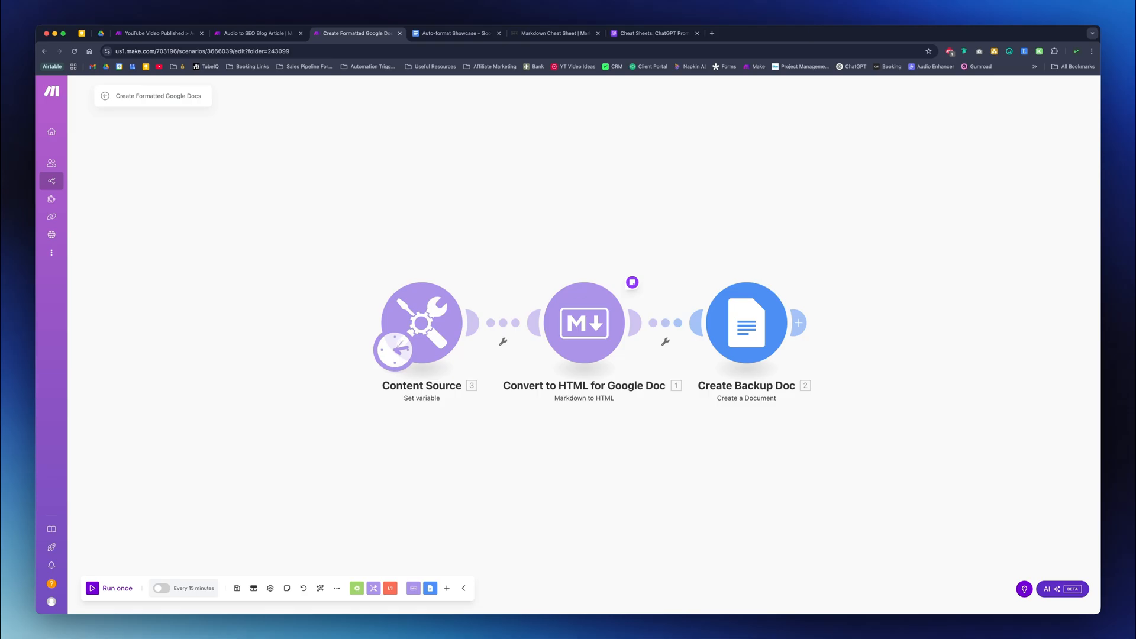
- Check the Markdown input of the Convert to HTML module and the HTML content mapping in the Create Backup Doc module
click(580, 322)
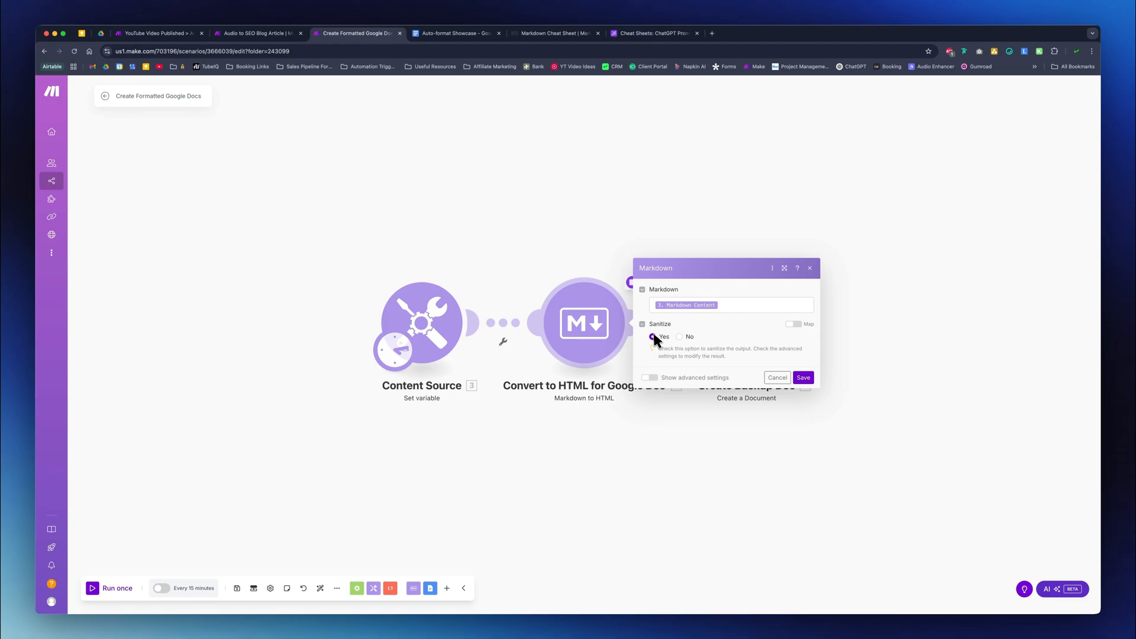
click(797, 378)
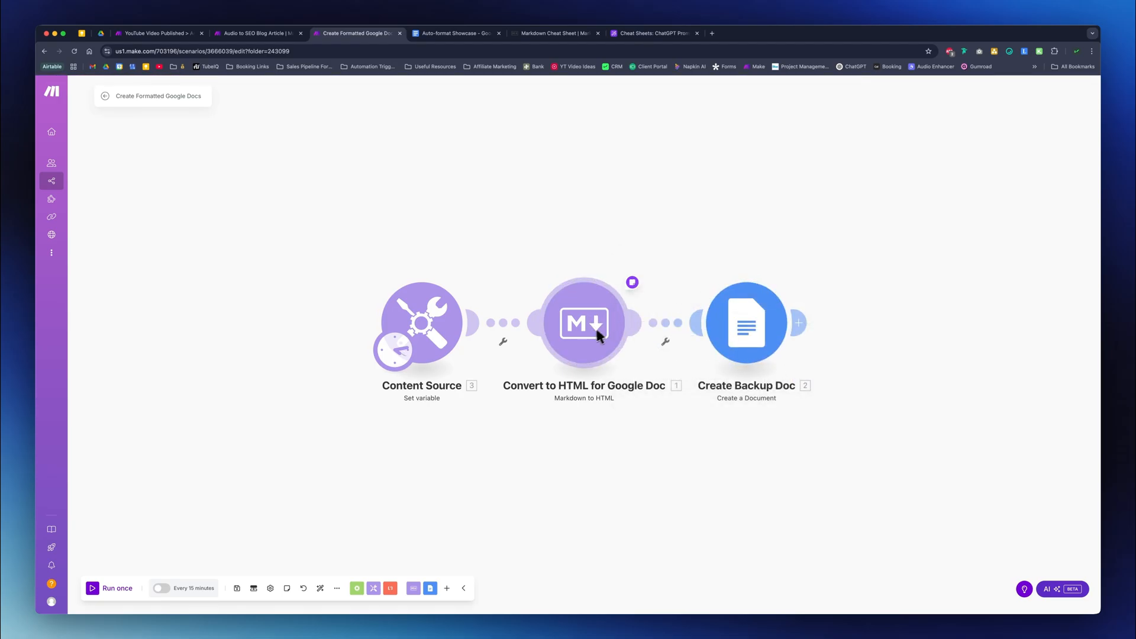
click(727, 322)
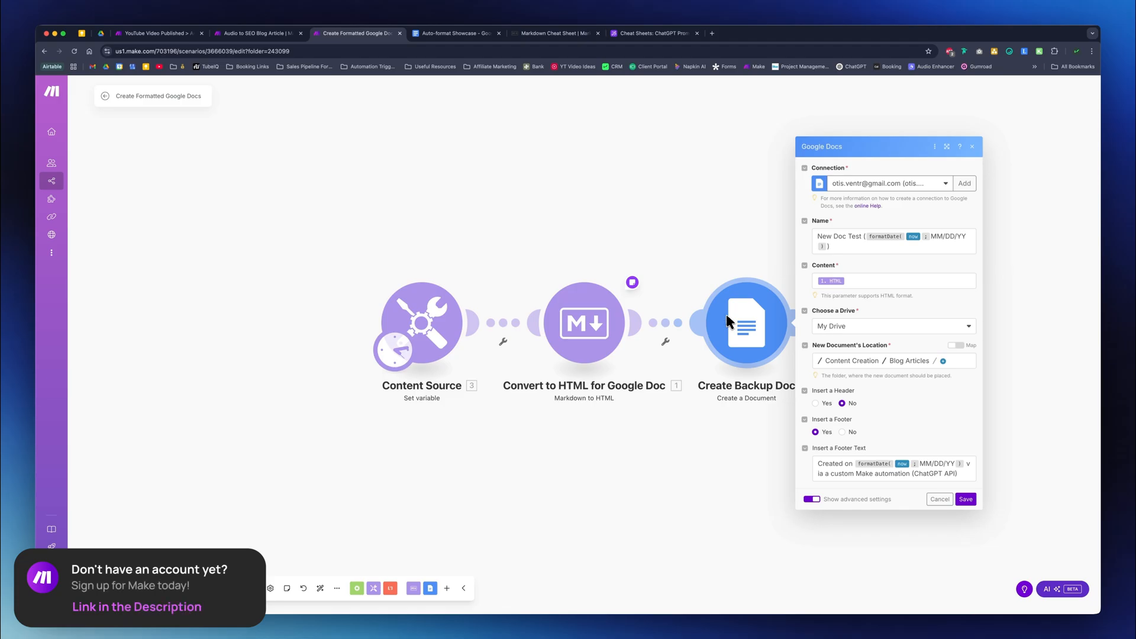
click(853, 282)
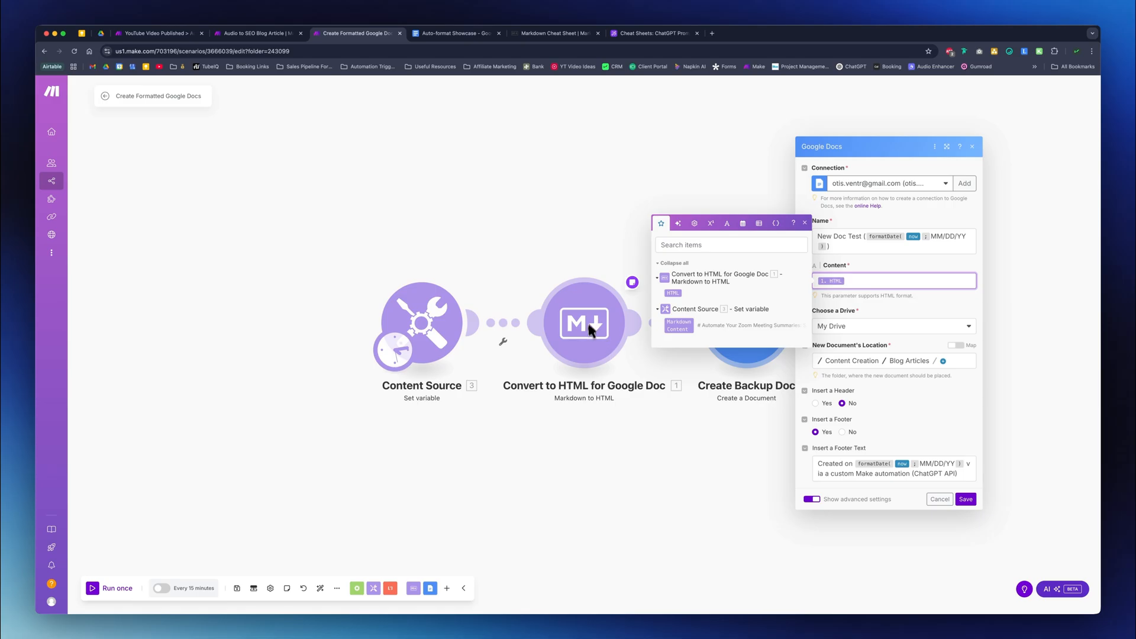
click(975, 488)
click(947, 501)
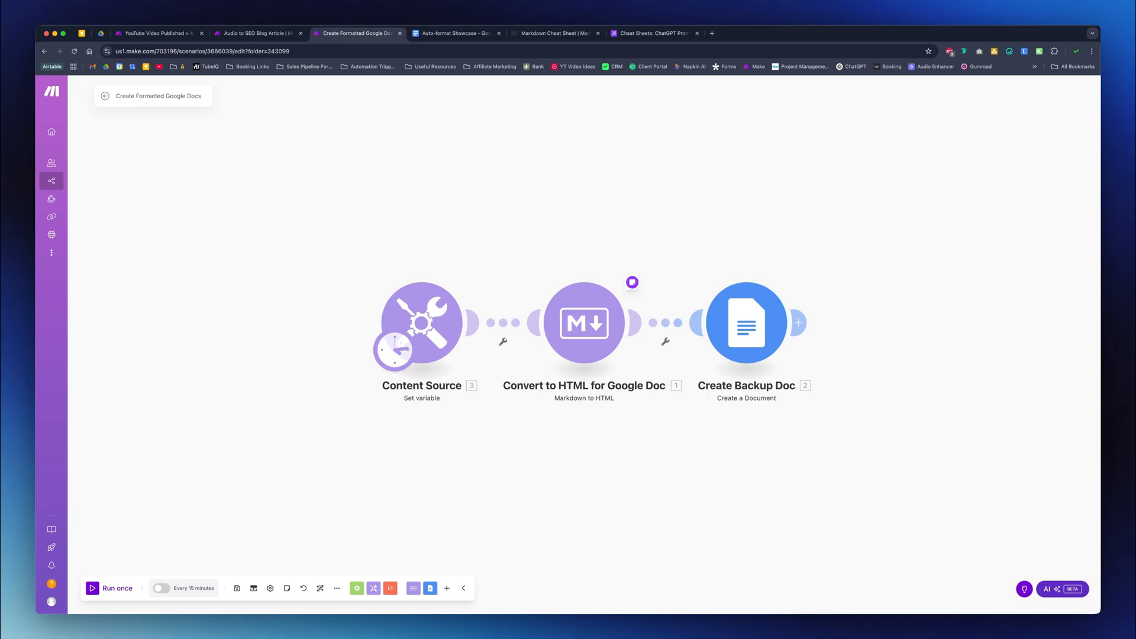
- Switch to the Audio to SEO Blog Article scenario and examine its chain of modules
drag(202, 293, 215, 291)
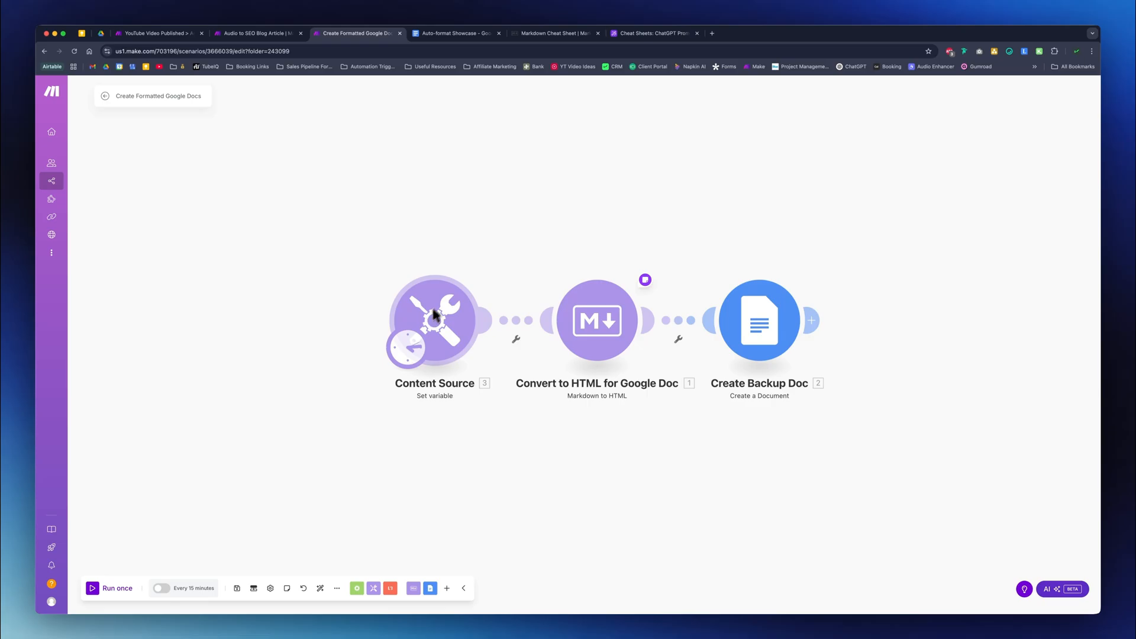
click(257, 33)
drag(368, 230, 430, 213)
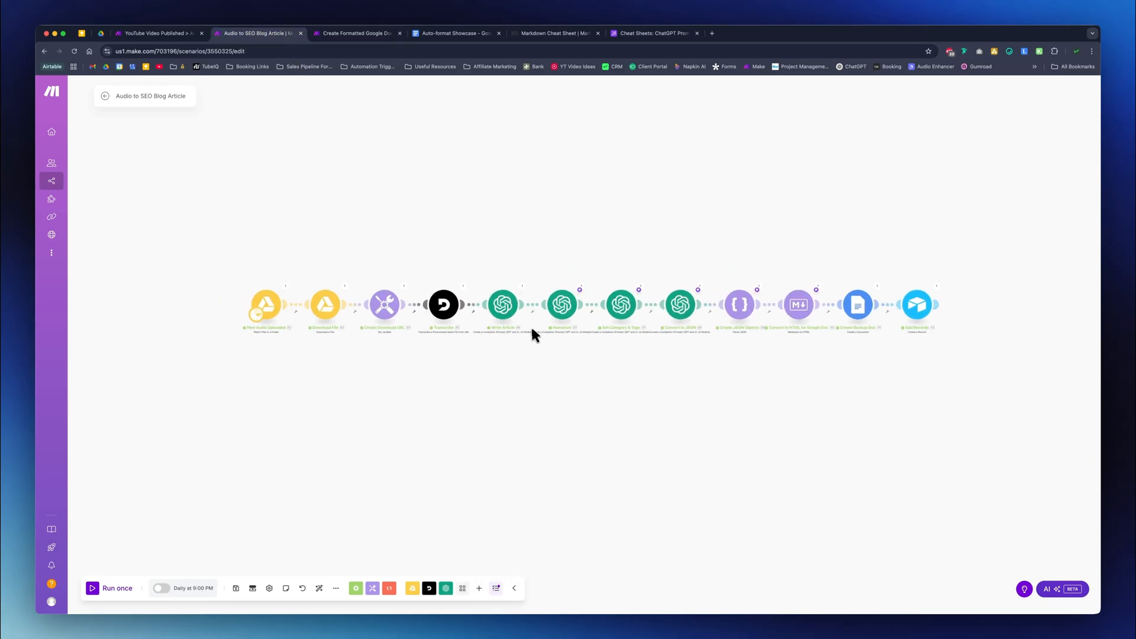
scroll(555, 350, up, 3)
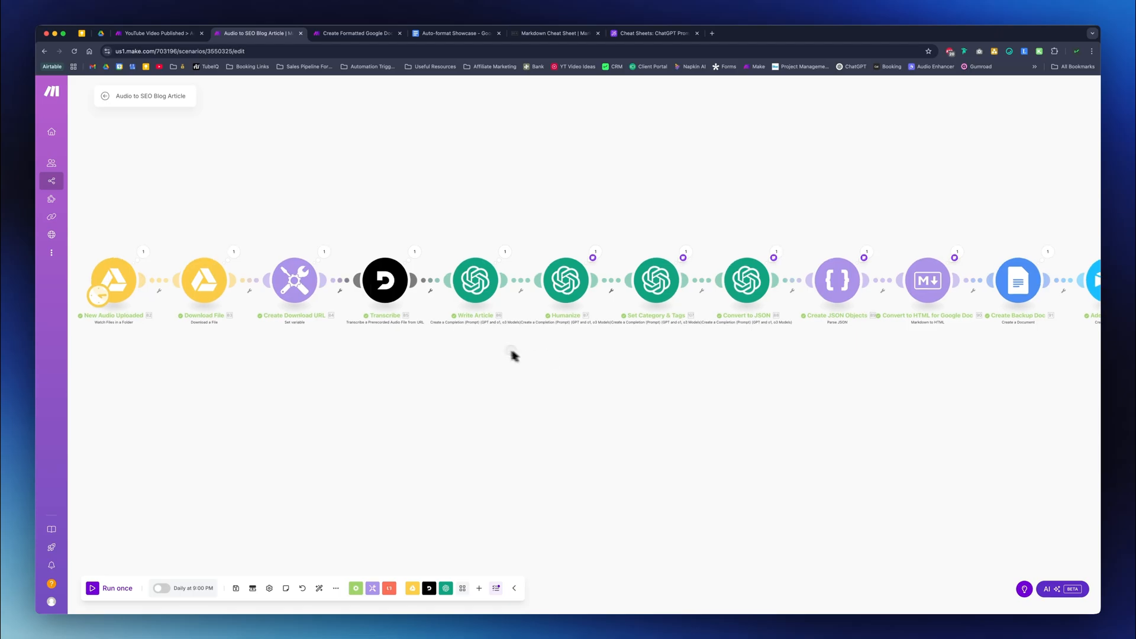
- Examine the module chain of the Audio to SEO Blog Article scenario from New Audio Uploaded through Transcribe, Write Article, Humanize and Convert to JSON
scroll(556, 376, up, 3)
drag(431, 378, 746, 386)
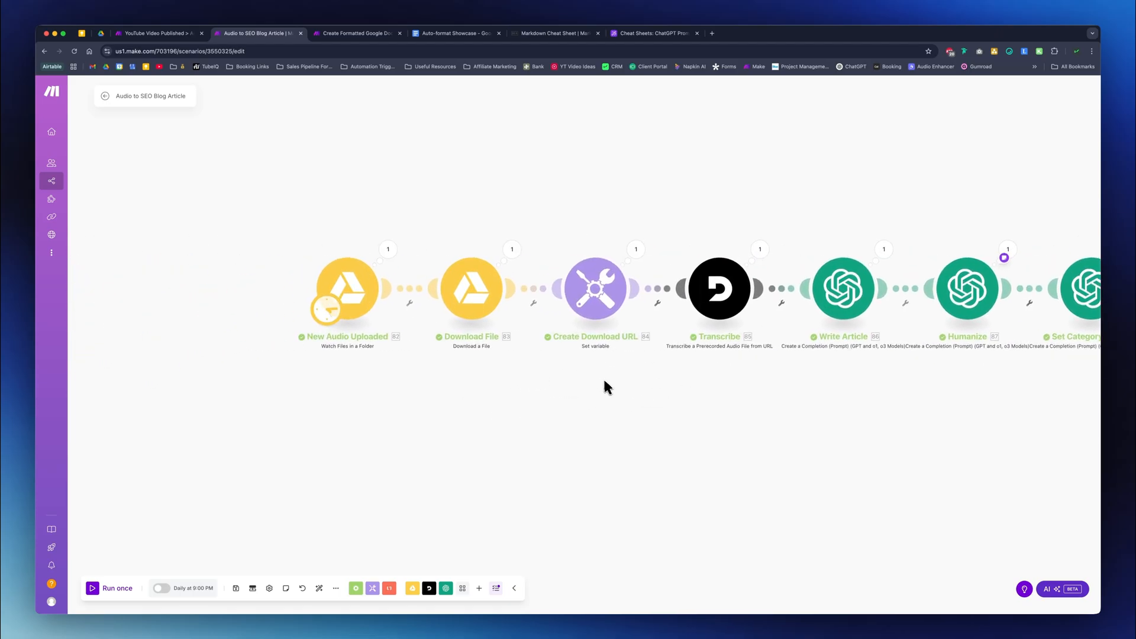
scroll(363, 248, up, 2)
drag(363, 249, 396, 253)
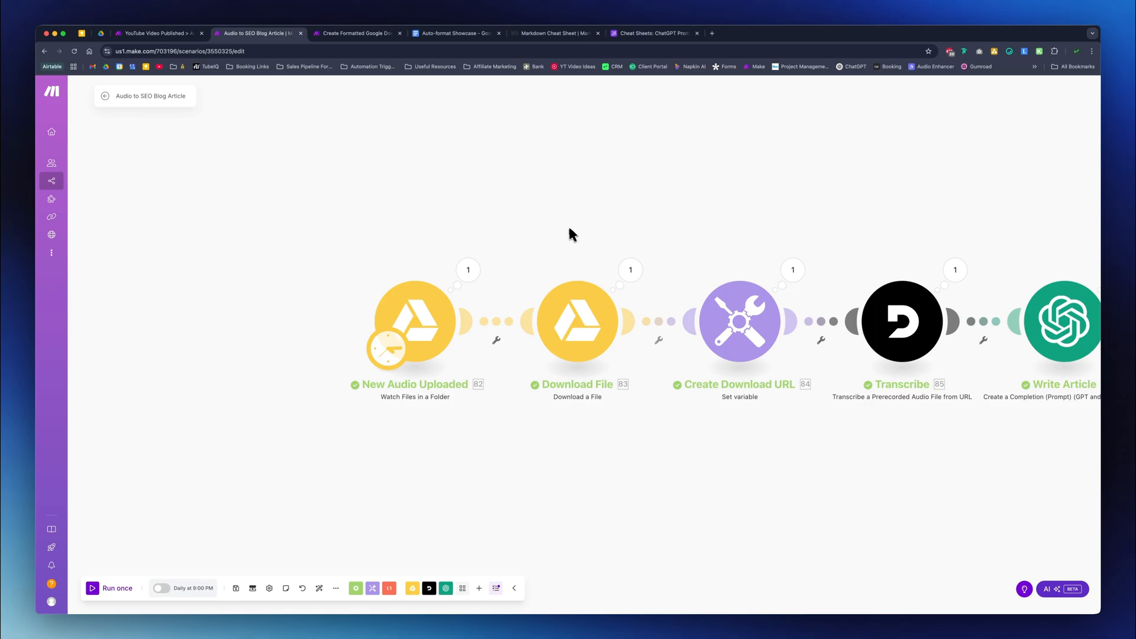
click(443, 293)
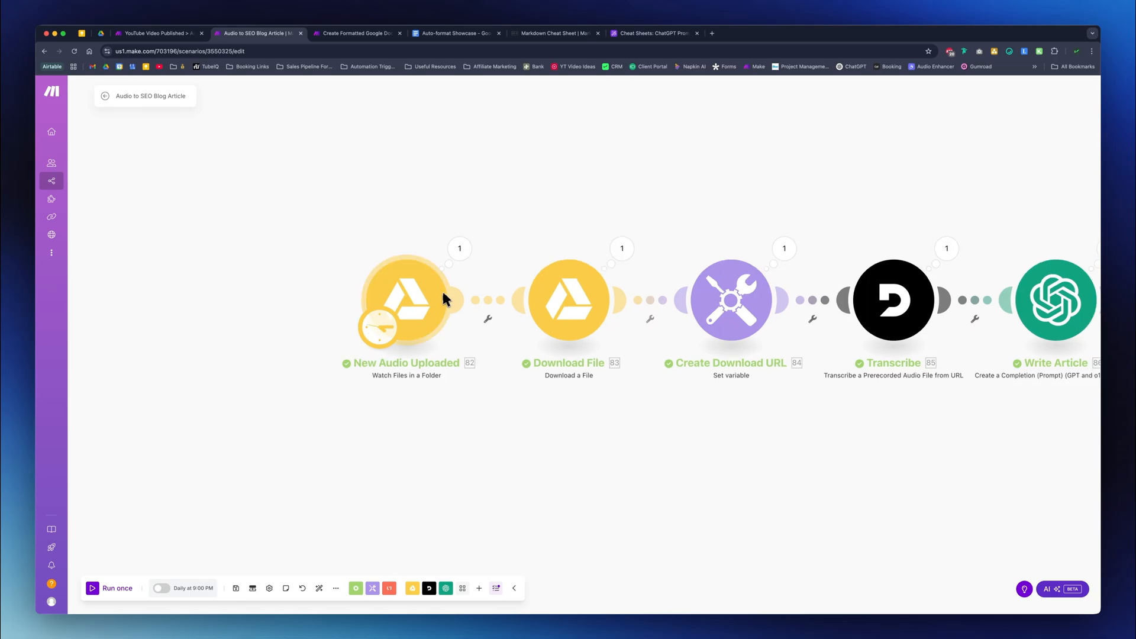
drag(663, 199, 532, 204)
drag(646, 202, 510, 224)
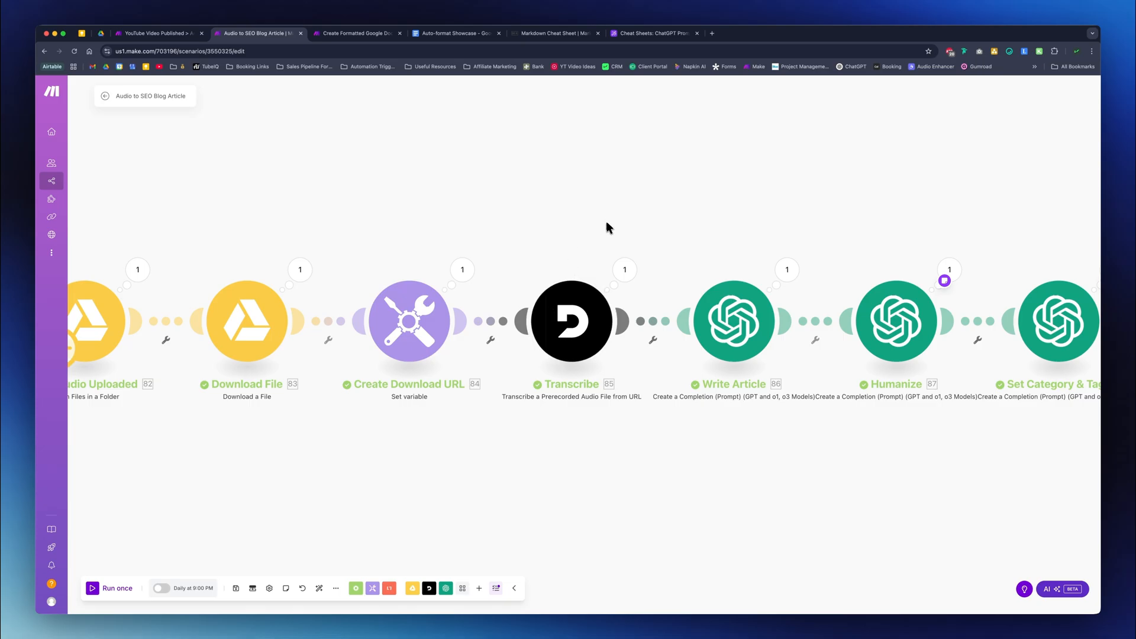
drag(606, 221, 525, 223)
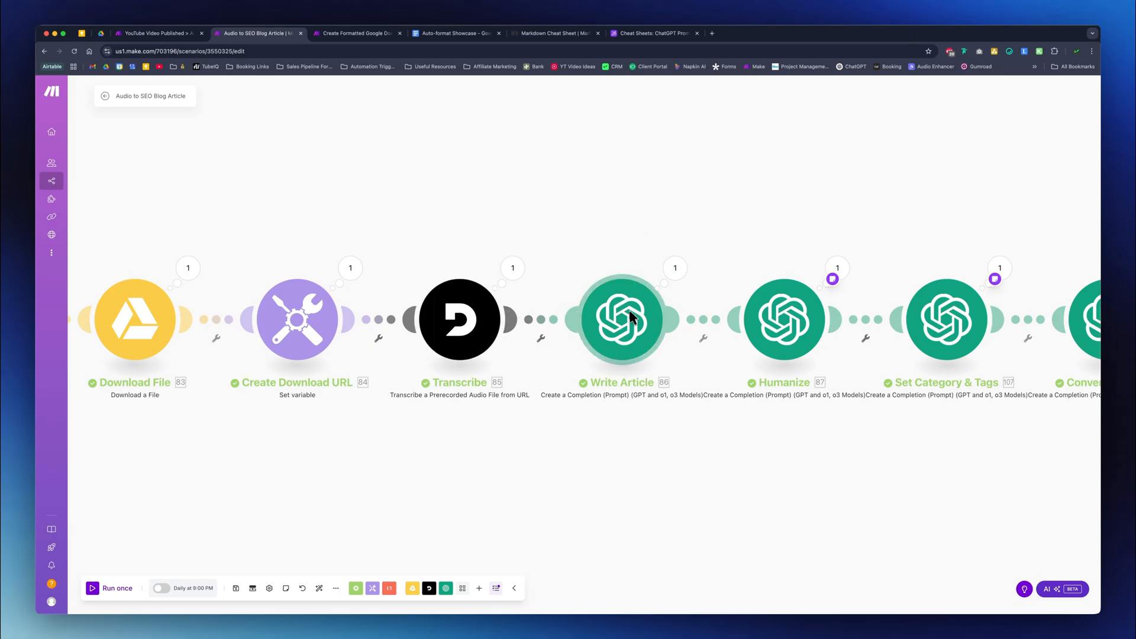
scroll(629, 310, right, 5)
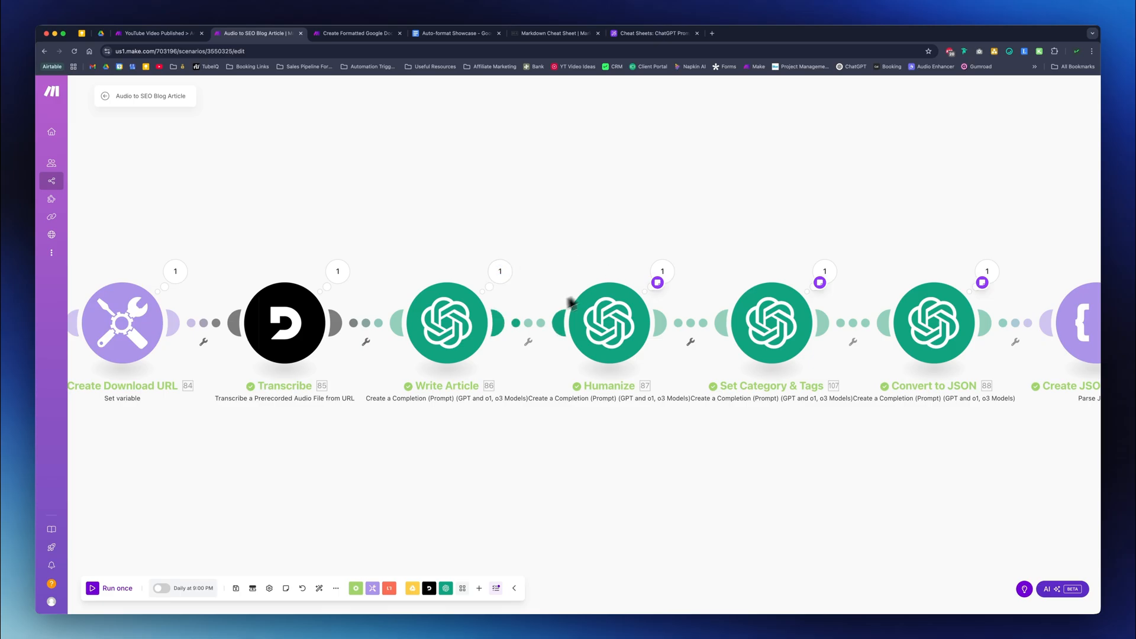
scroll(616, 228, right, 2)
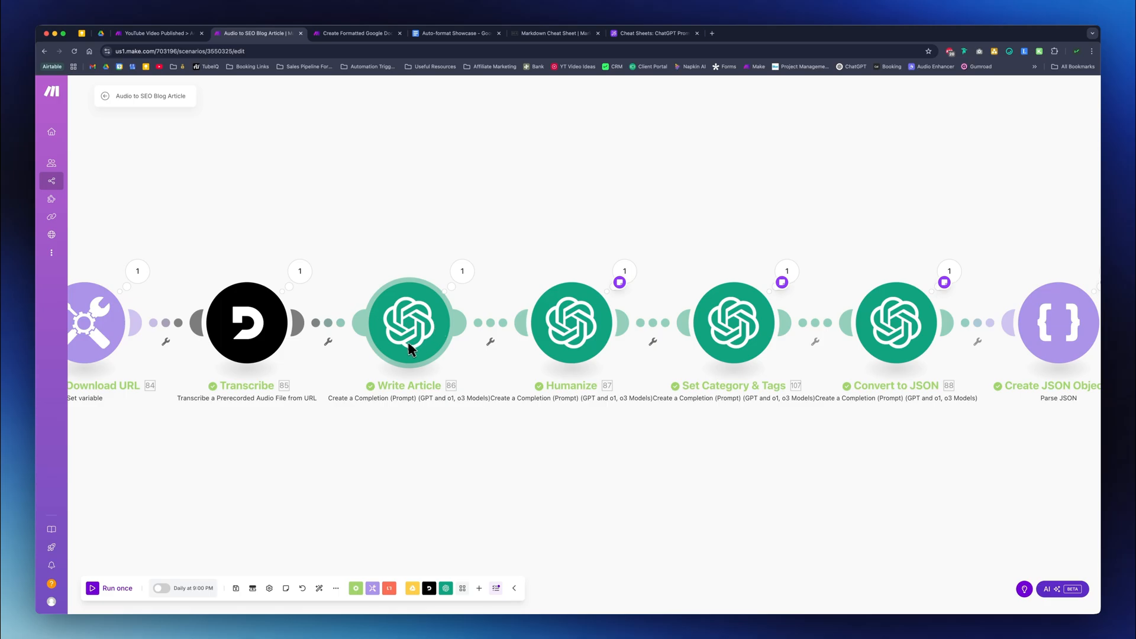
drag(604, 255, 552, 236)
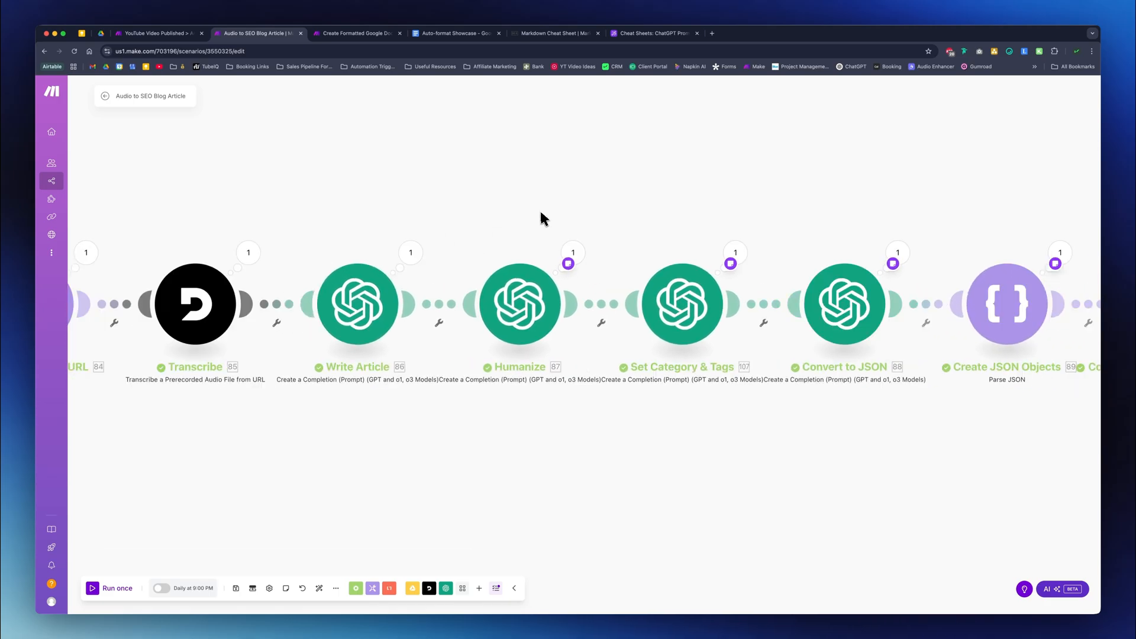
- Copy the entire output sample for testing from the note on the Humanize module and close the note
click(568, 264)
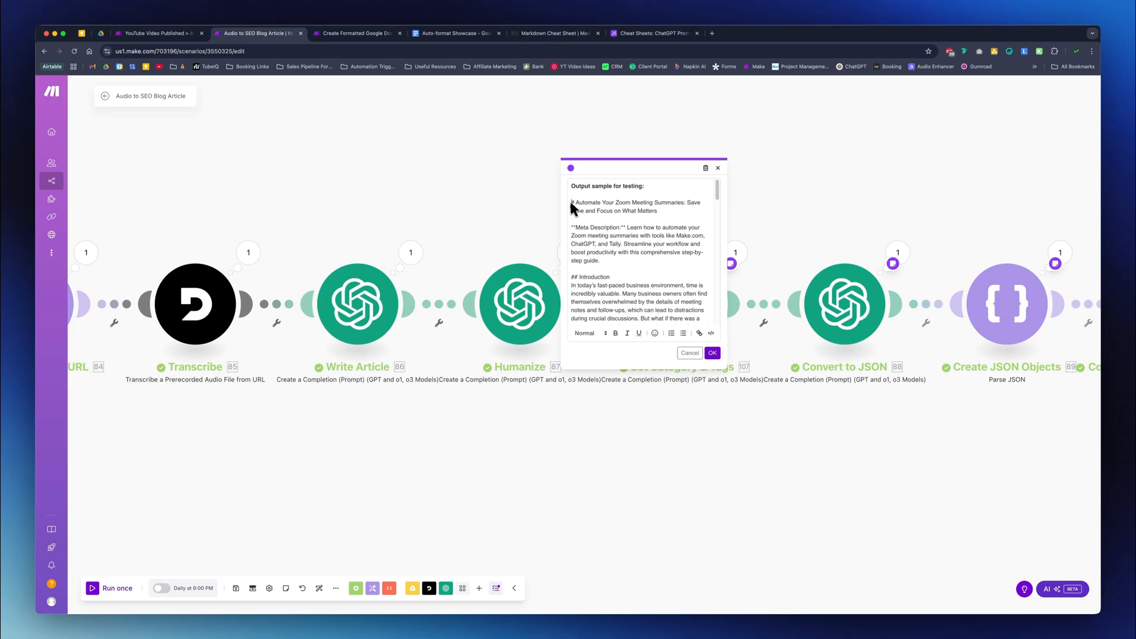
key(super+a)
key(super+c)
click(516, 174)
- Switch to the Create Formatted Google Docs scenario and save the Content Source module with the Markdown article as the Markdown Content variable's value
key(ctrl+Tab)
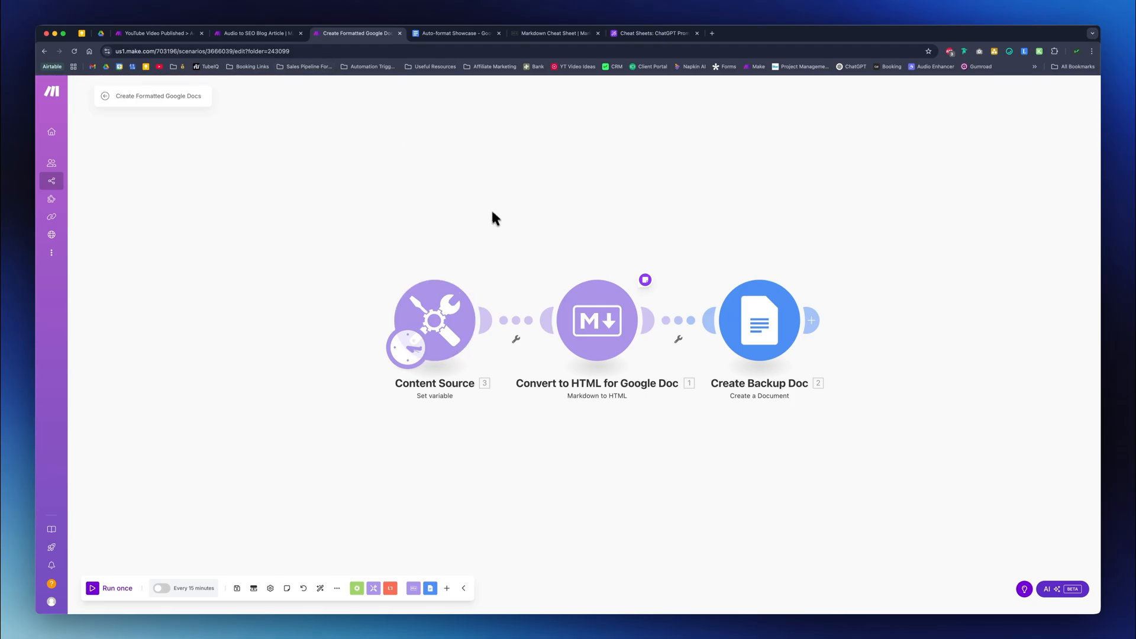
click(256, 33)
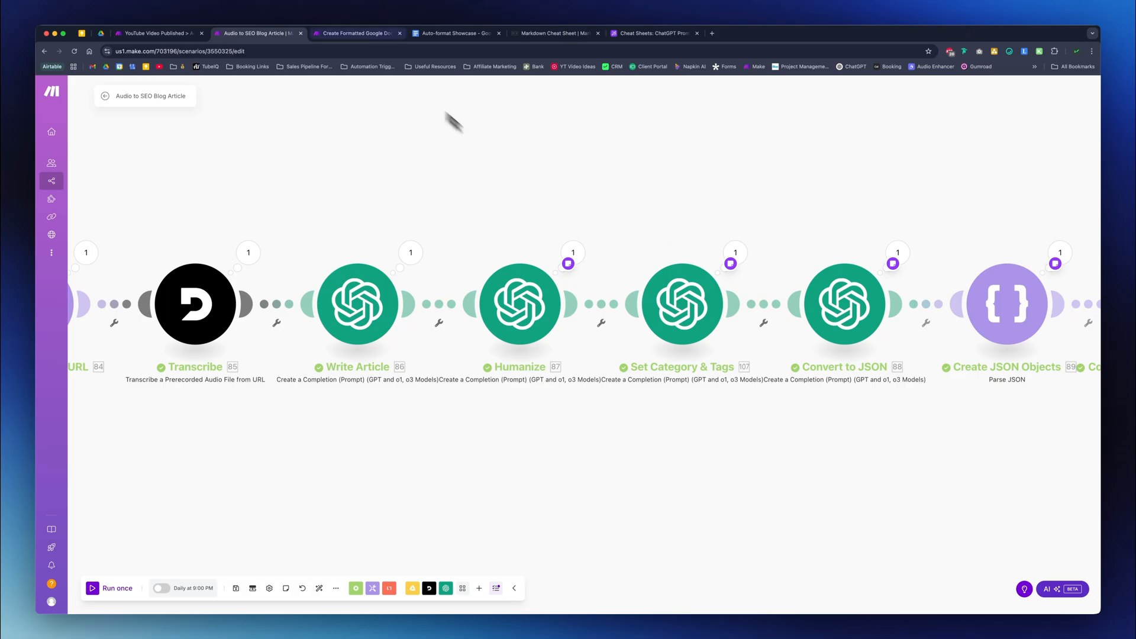
click(337, 34)
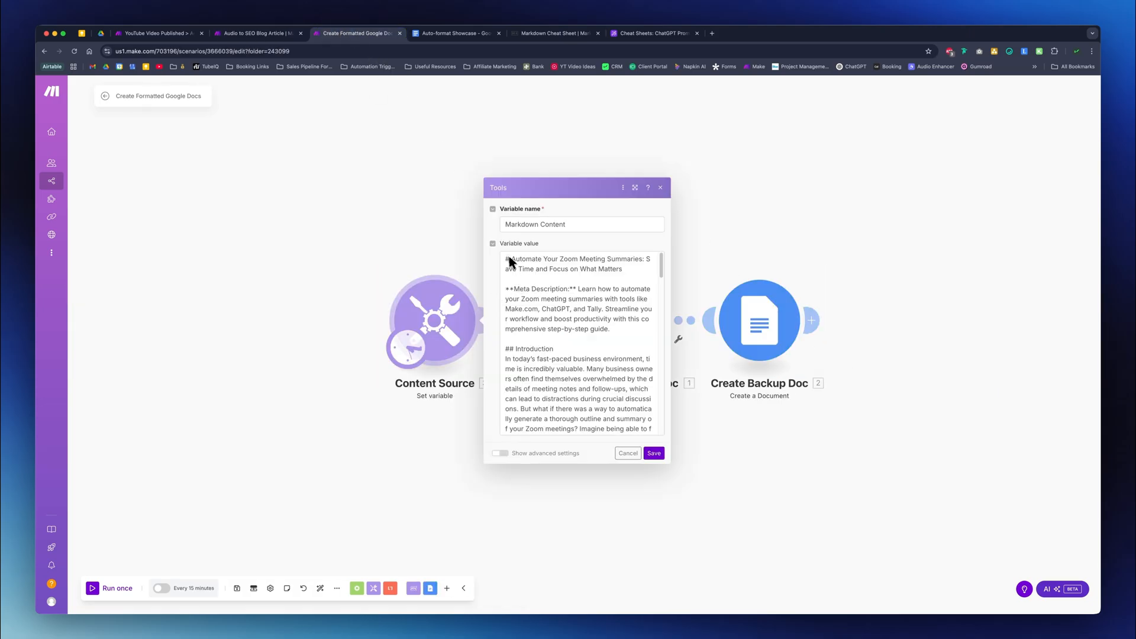
click(528, 270)
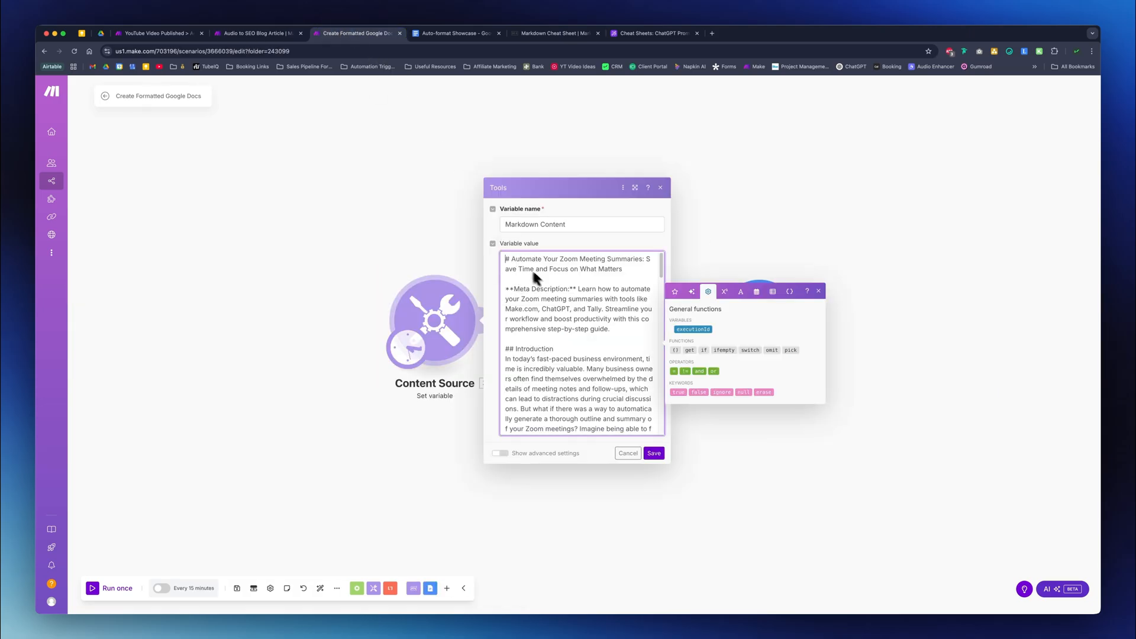
click(653, 453)
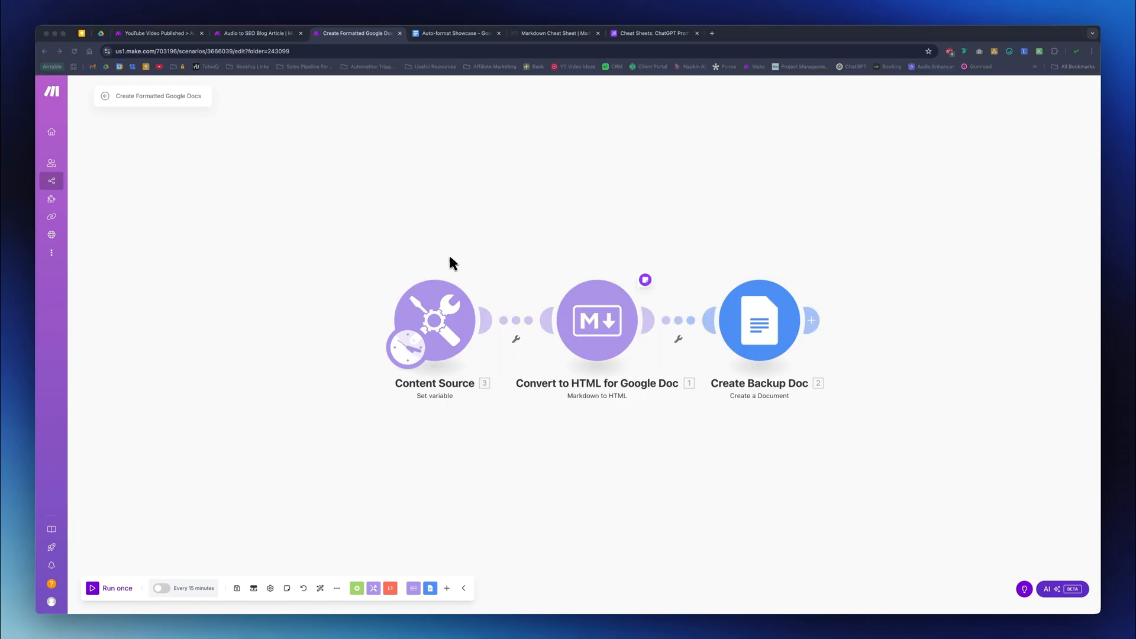
- Examine the #, ** and ## Markdown symbols in the Content Source module's variable value and close its settings
click(428, 299)
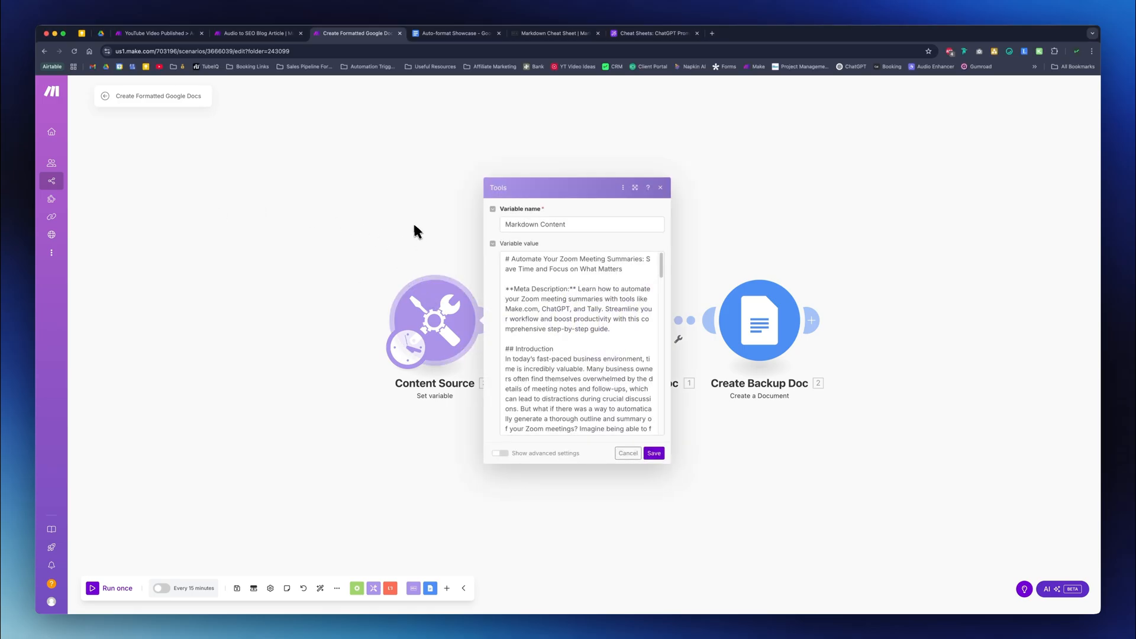
click(513, 269)
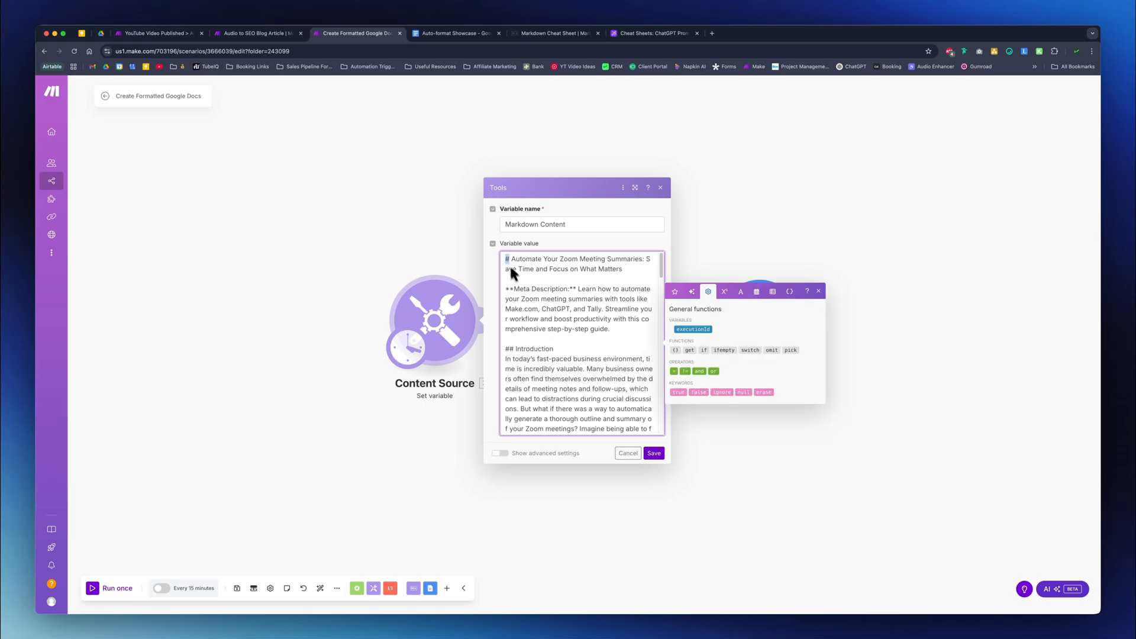
double_click(510, 289)
double_click(508, 348)
click(449, 249)
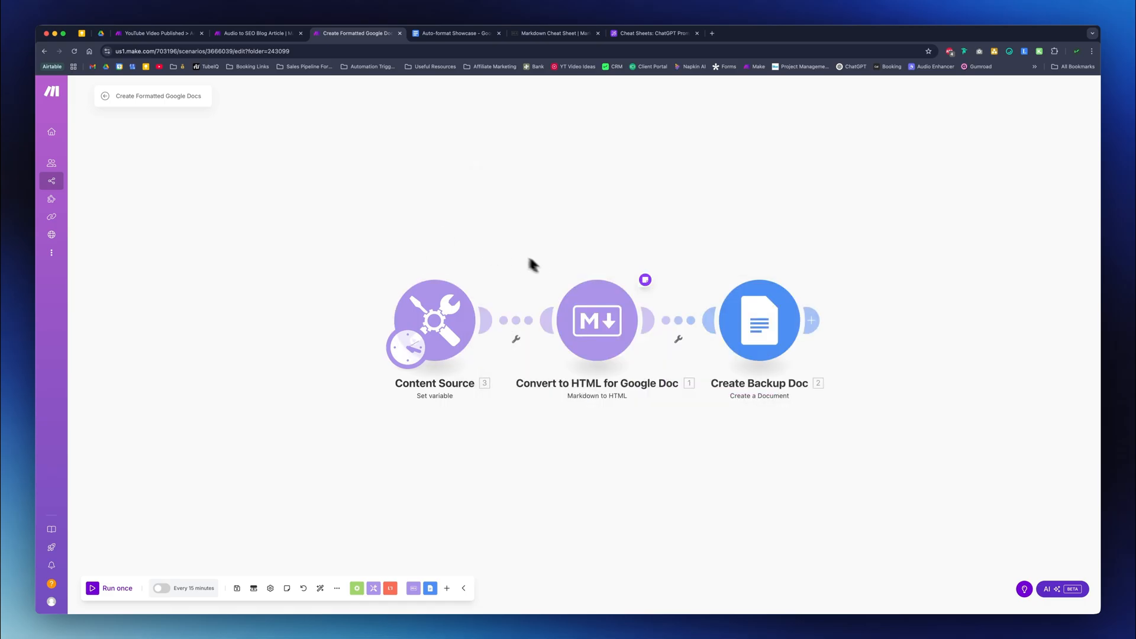
- Search for the Markdown app's modules in a blank module below the chain, and delete the blank module
drag(615, 425, 589, 402)
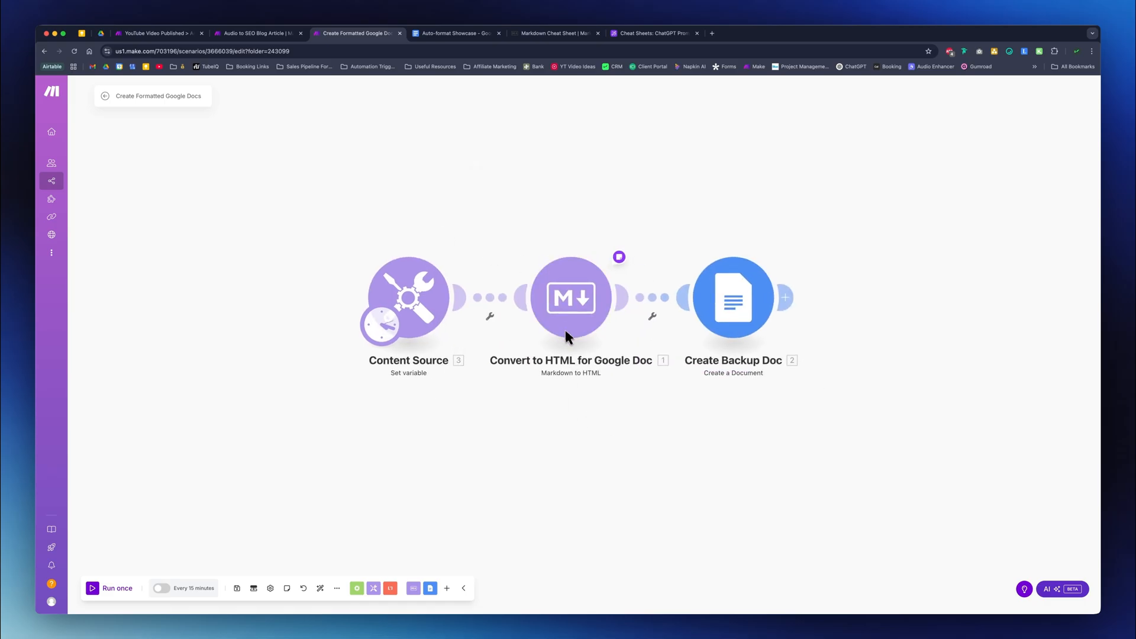
drag(551, 481, 568, 436)
double_click(561, 401)
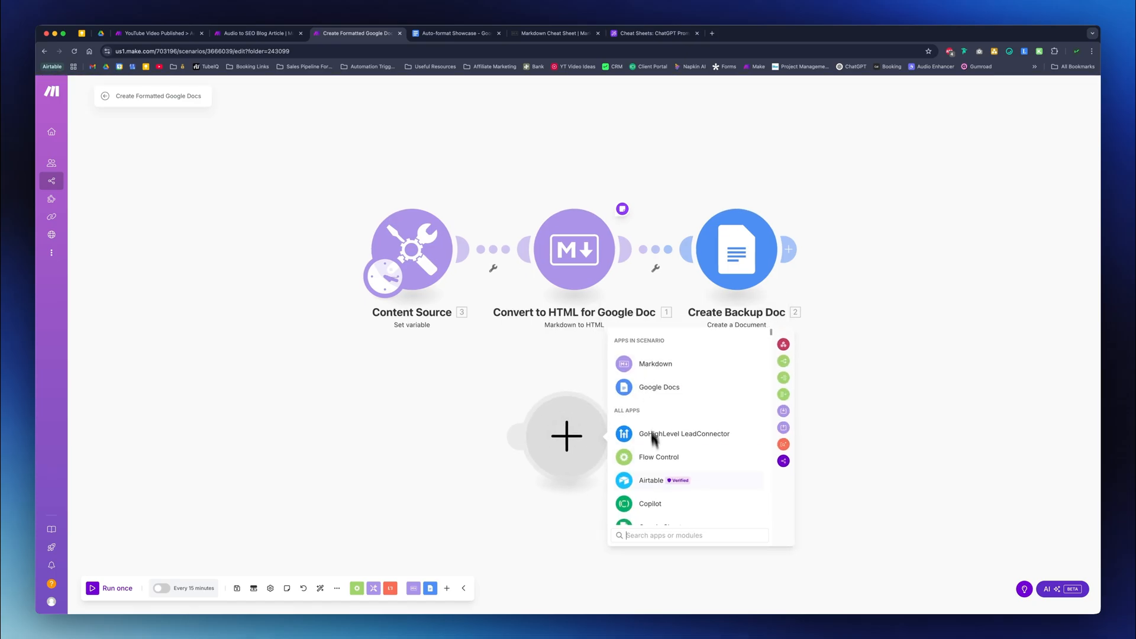
text(markd)
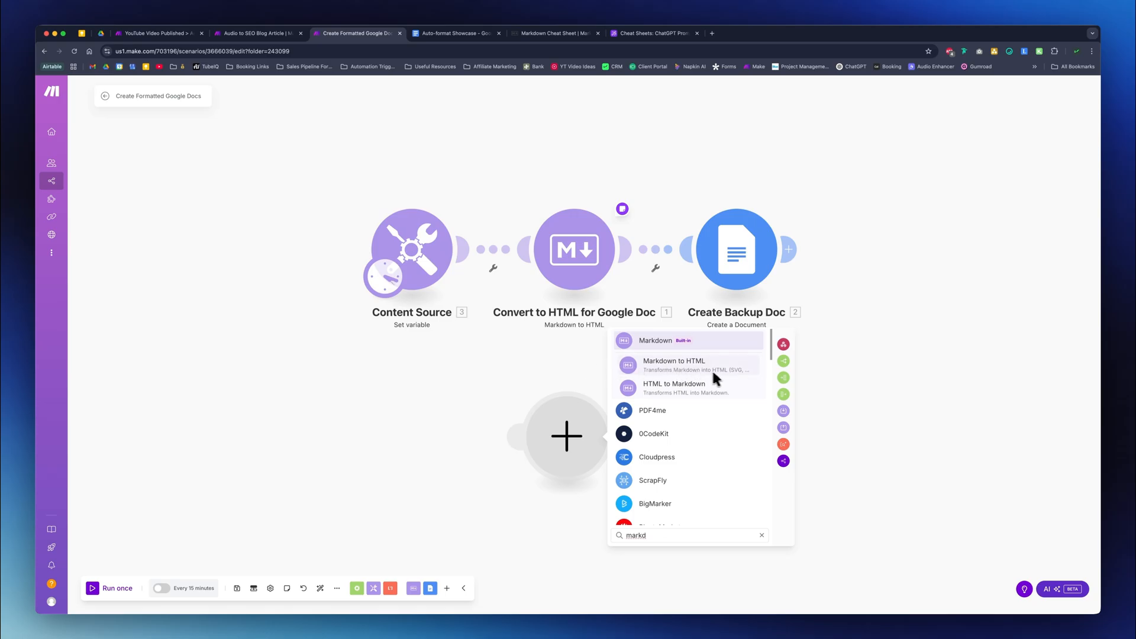
right_click(570, 427)
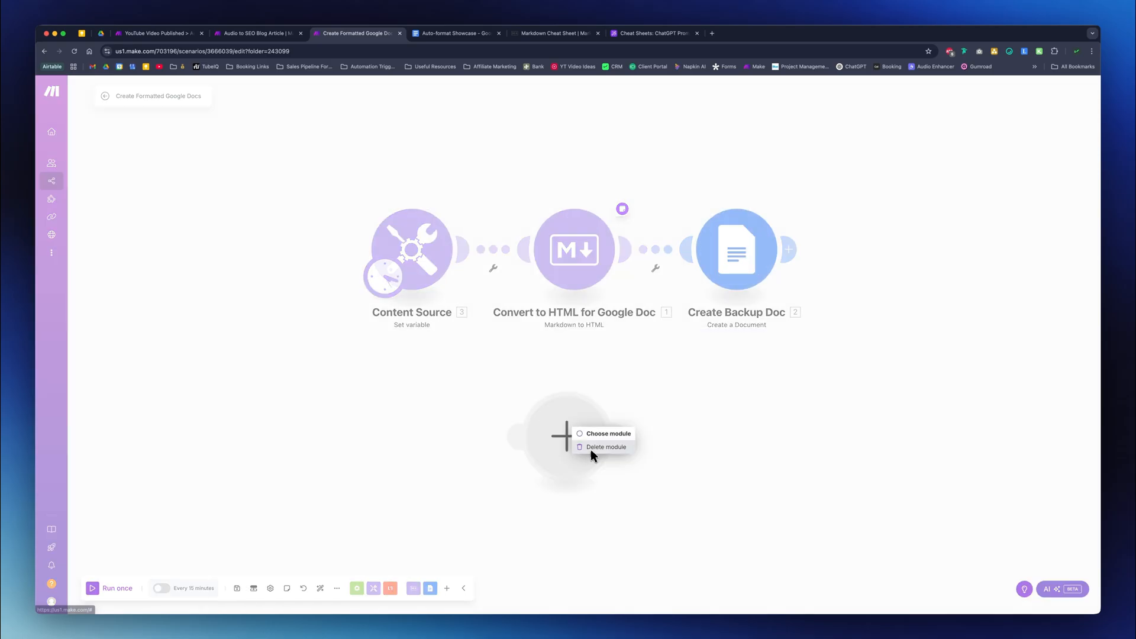
click(591, 447)
- Check the Markdown Content mapping in the Convert to HTML for Google Doc module and close its settings
click(562, 307)
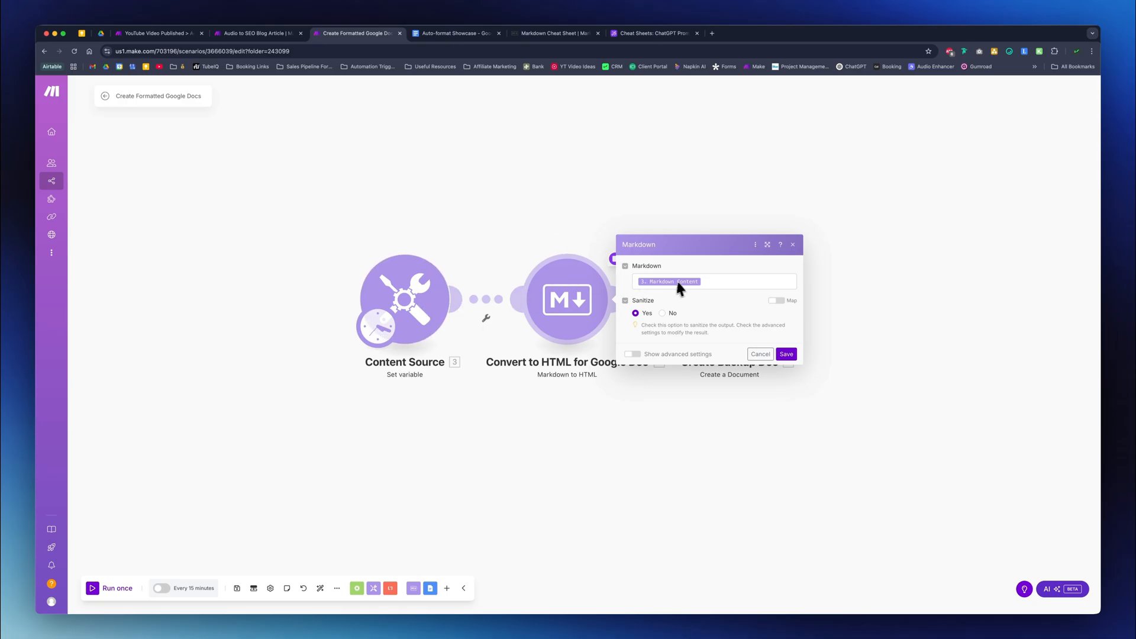
click(697, 279)
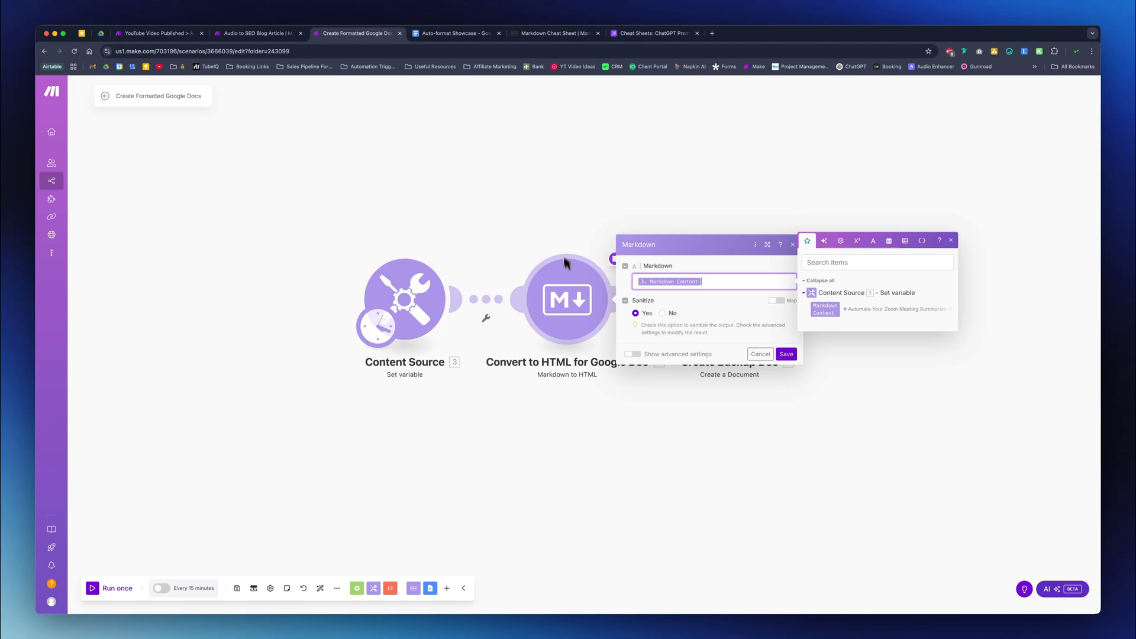
click(594, 228)
drag(671, 243, 634, 242)
click(551, 290)
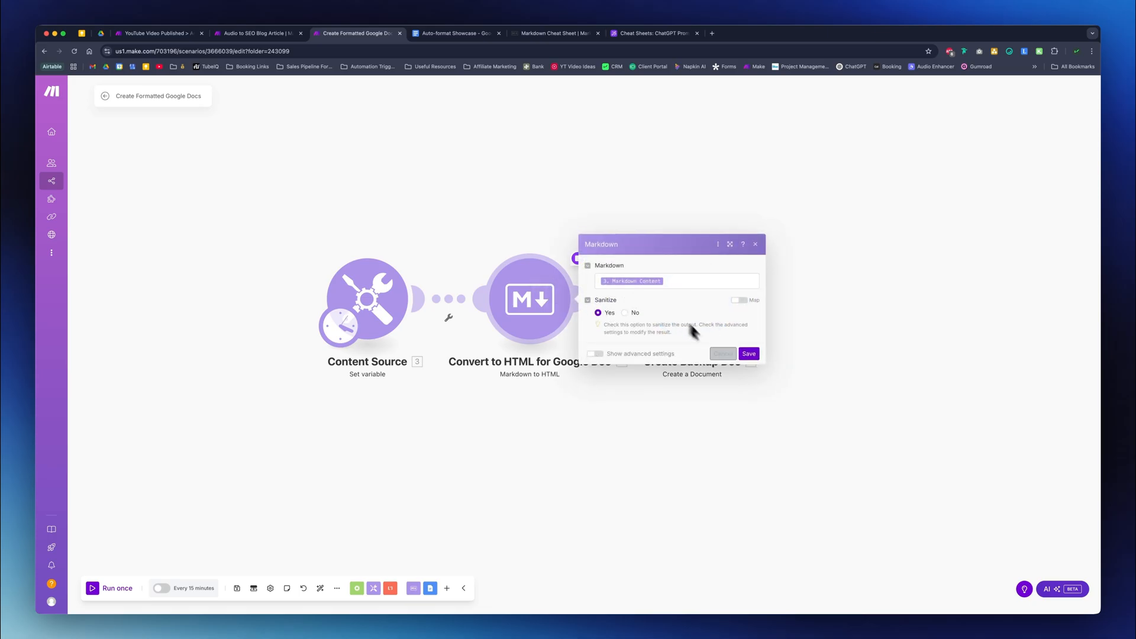
click(753, 358)
- Look up the Google Docs app's document modules in a blank module, and delete the blank module
drag(661, 418, 620, 420)
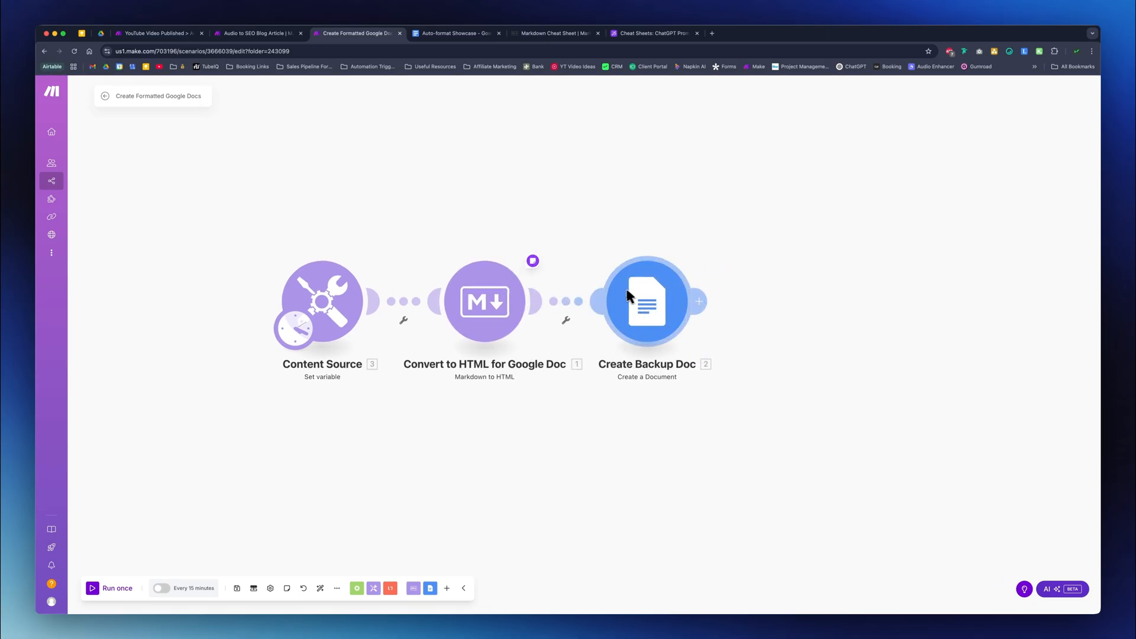
double_click(616, 476)
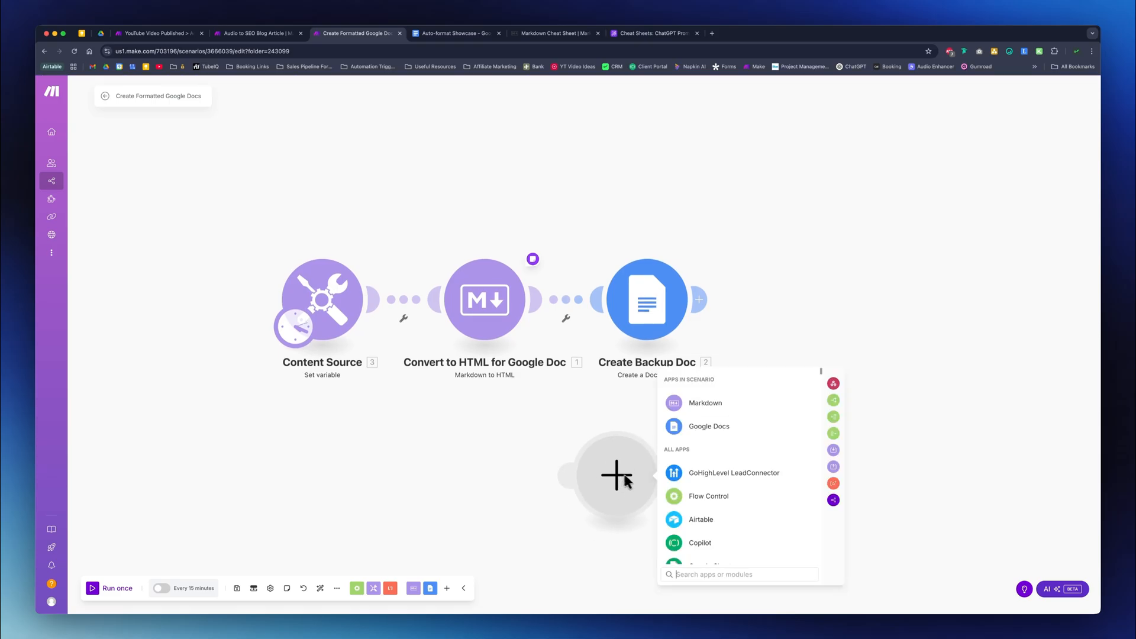
text(google doc)
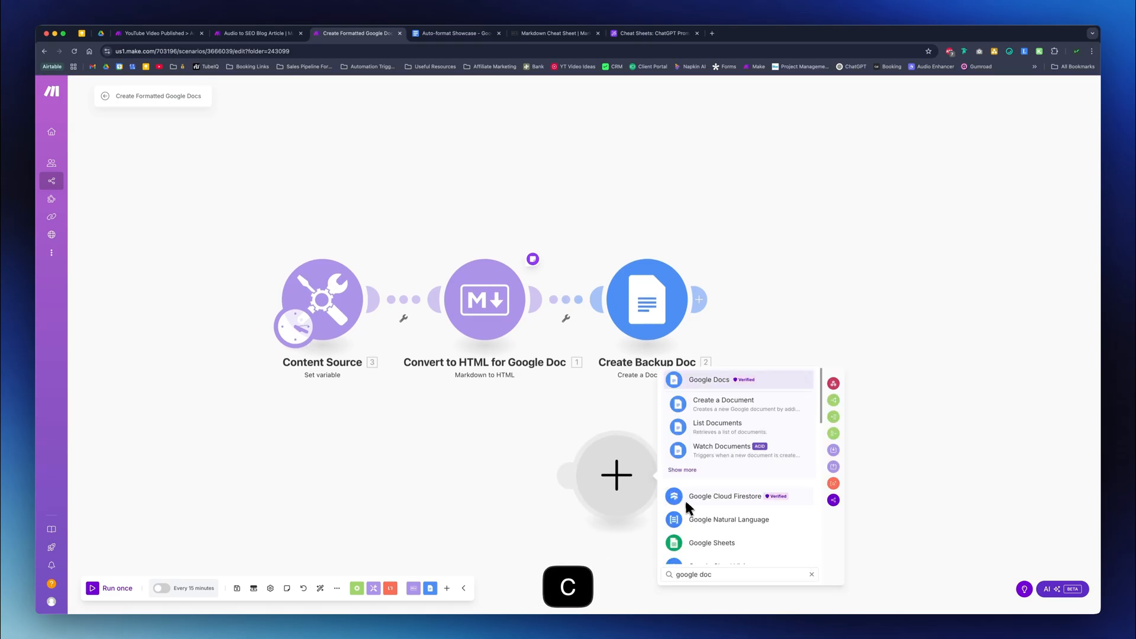
click(719, 386)
scroll(729, 473, down, 3)
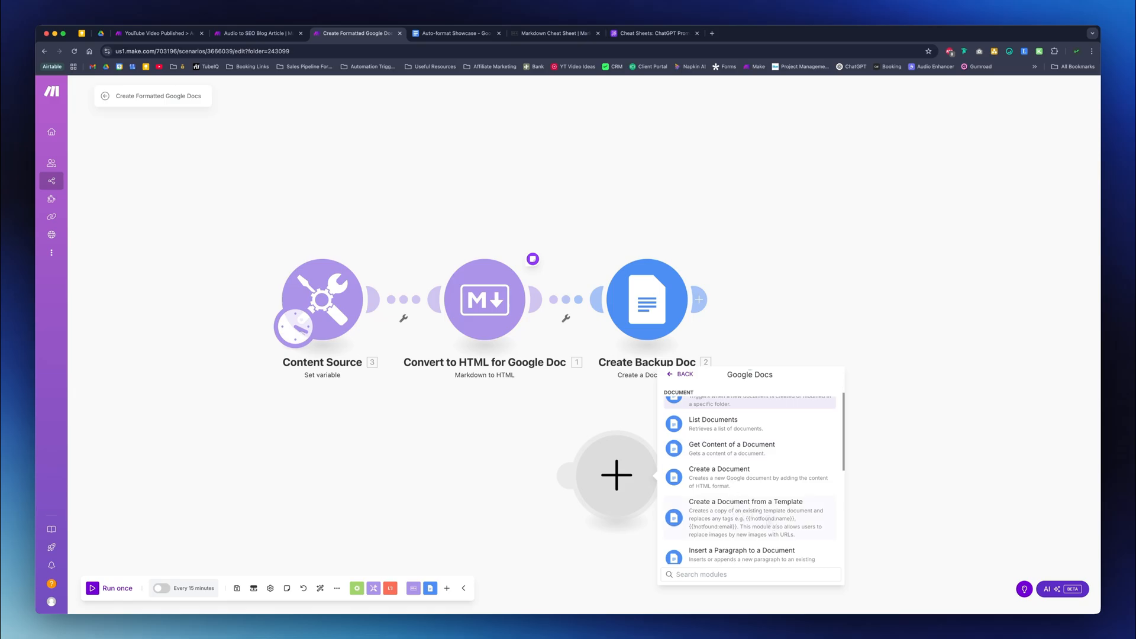
click(626, 406)
right_click(621, 467)
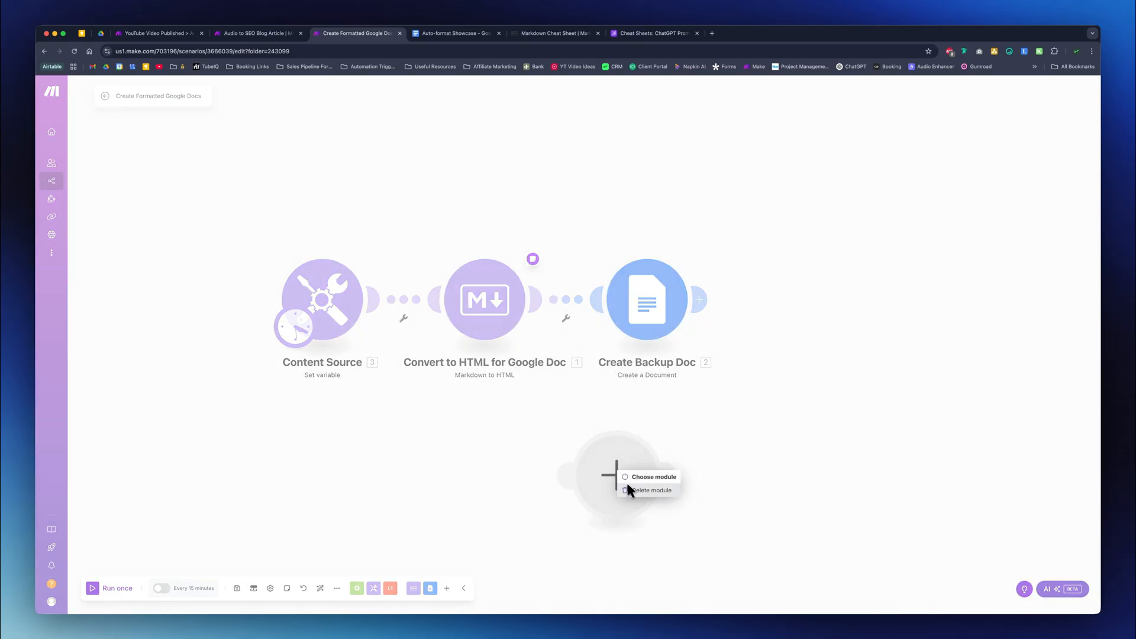
click(648, 485)
- Inspect the document name and other fields of the Create Backup Doc module and hide its advanced settings
click(680, 320)
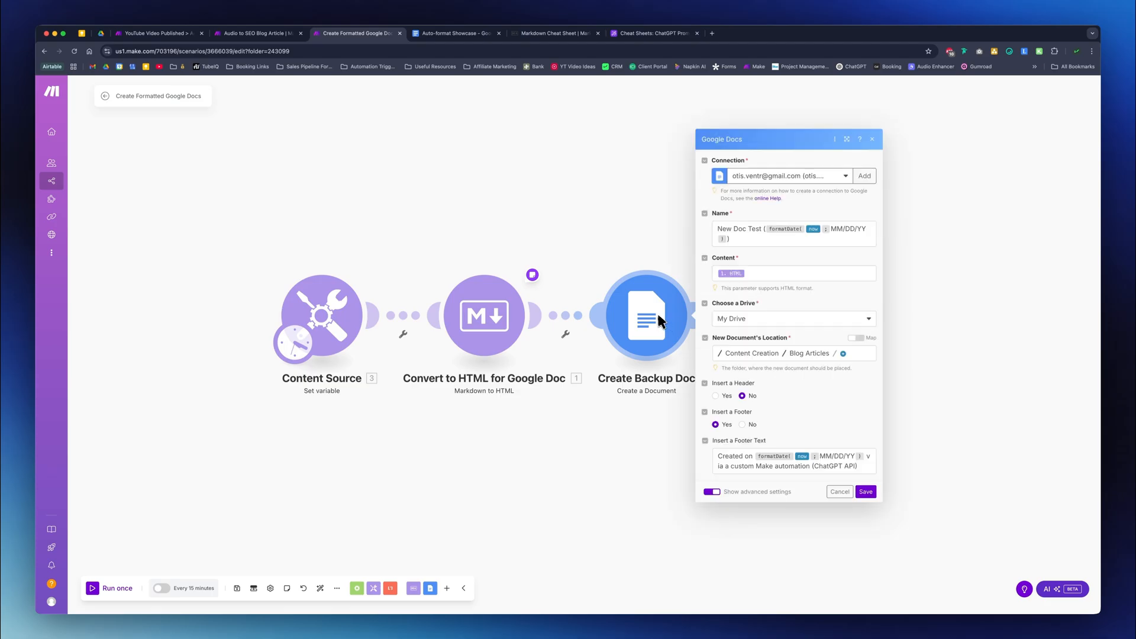
drag(744, 243, 715, 230)
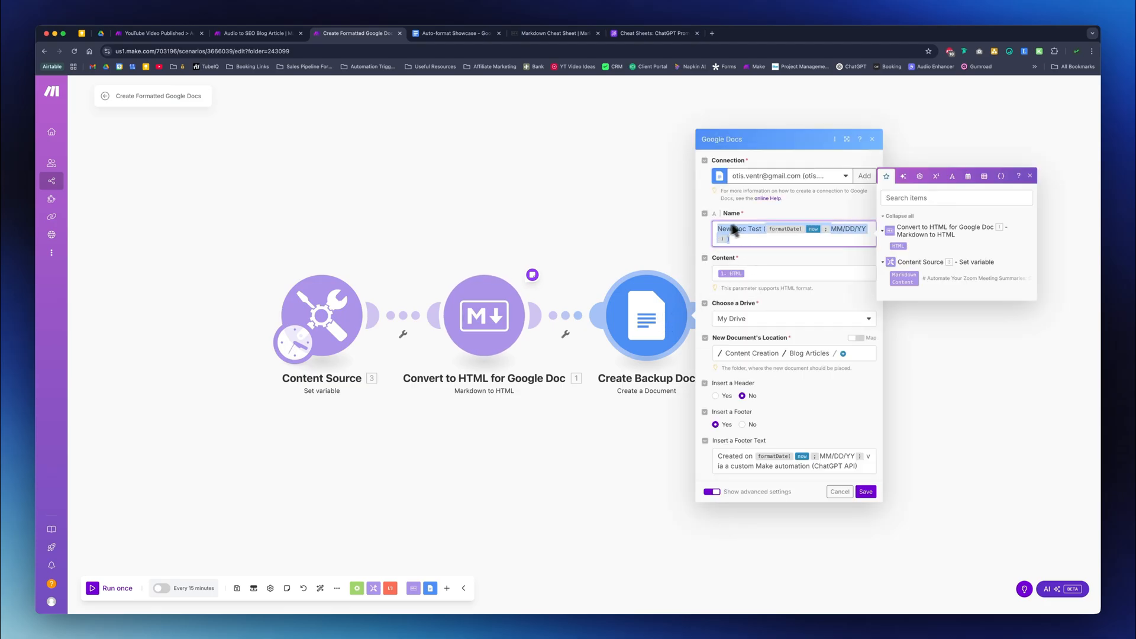
click(765, 197)
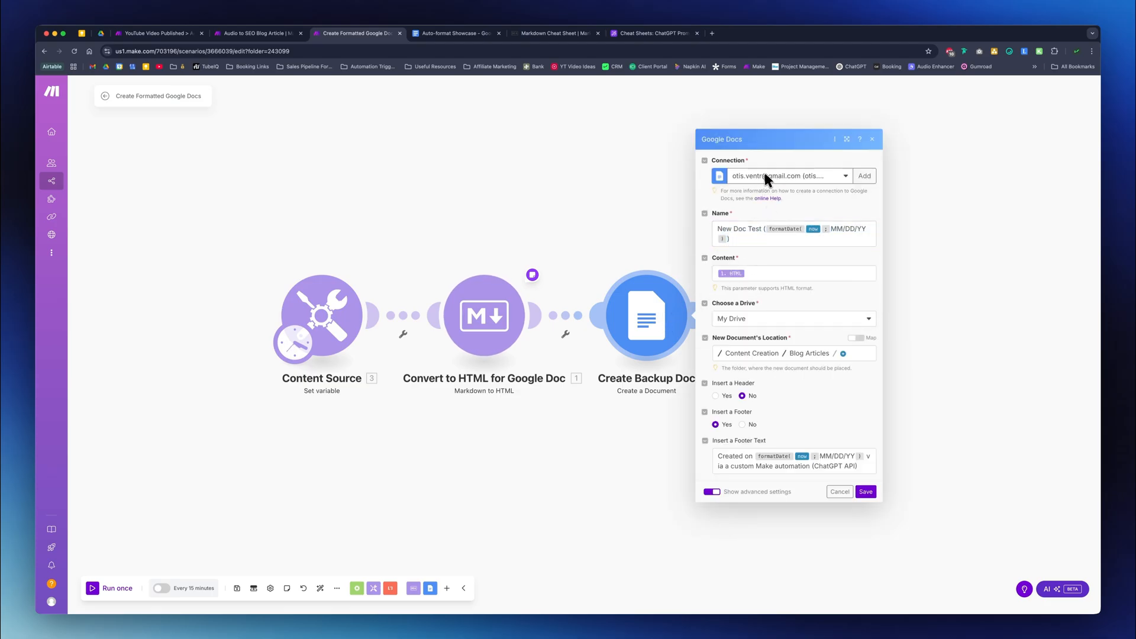
click(744, 236)
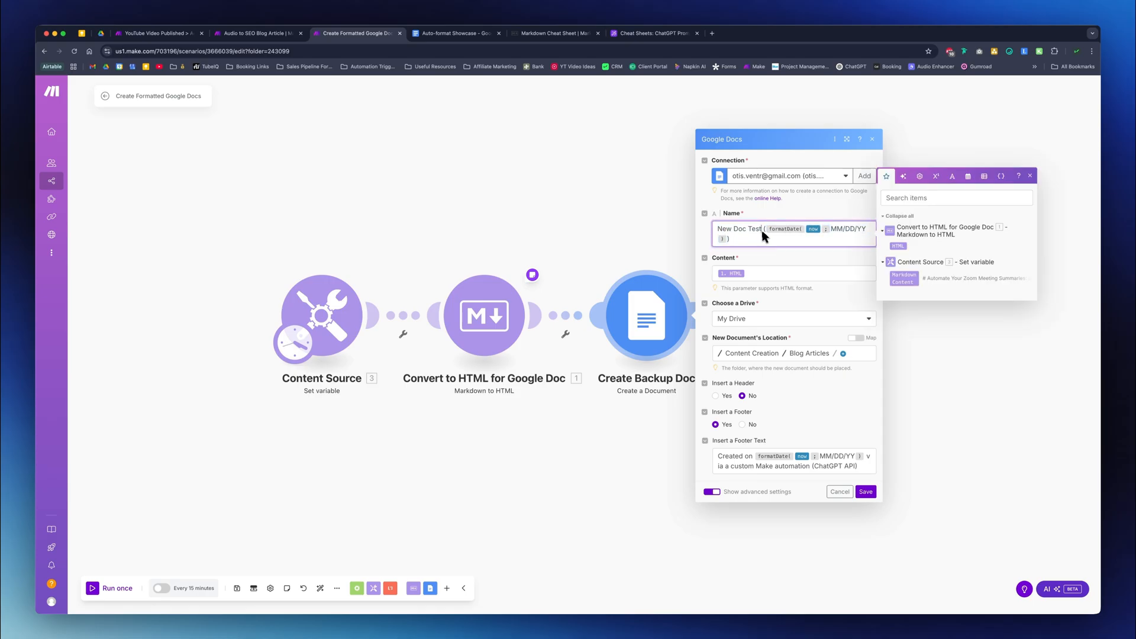
mouse_move(761, 230)
mouse_down()
mouse_move(718, 228)
mouse_move(762, 240)
mouse_up()
click(777, 308)
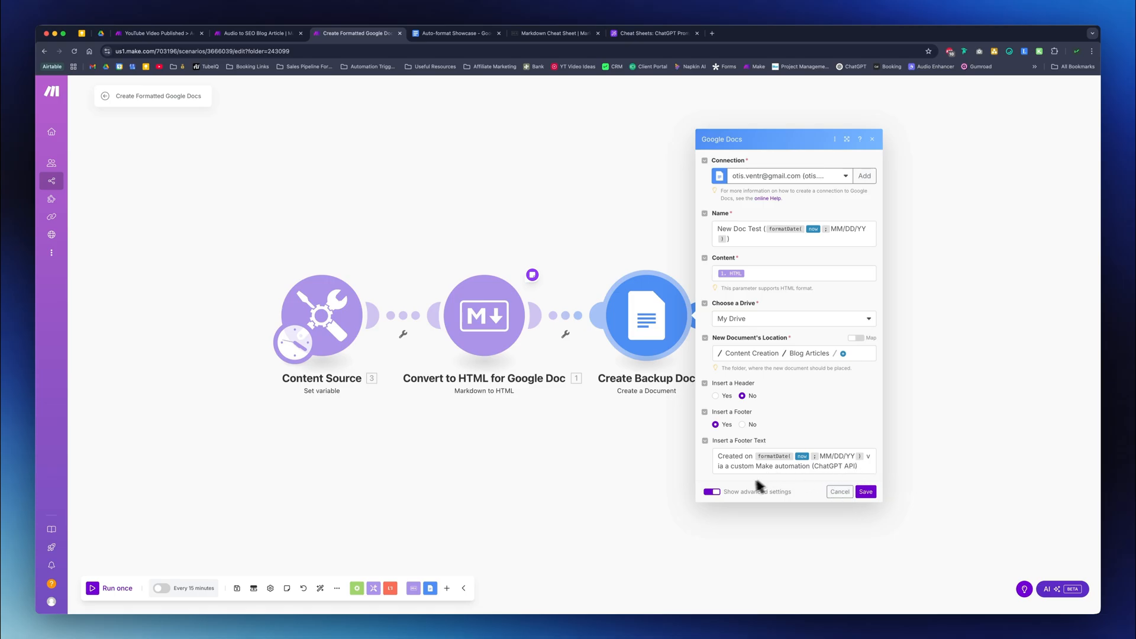
click(711, 492)
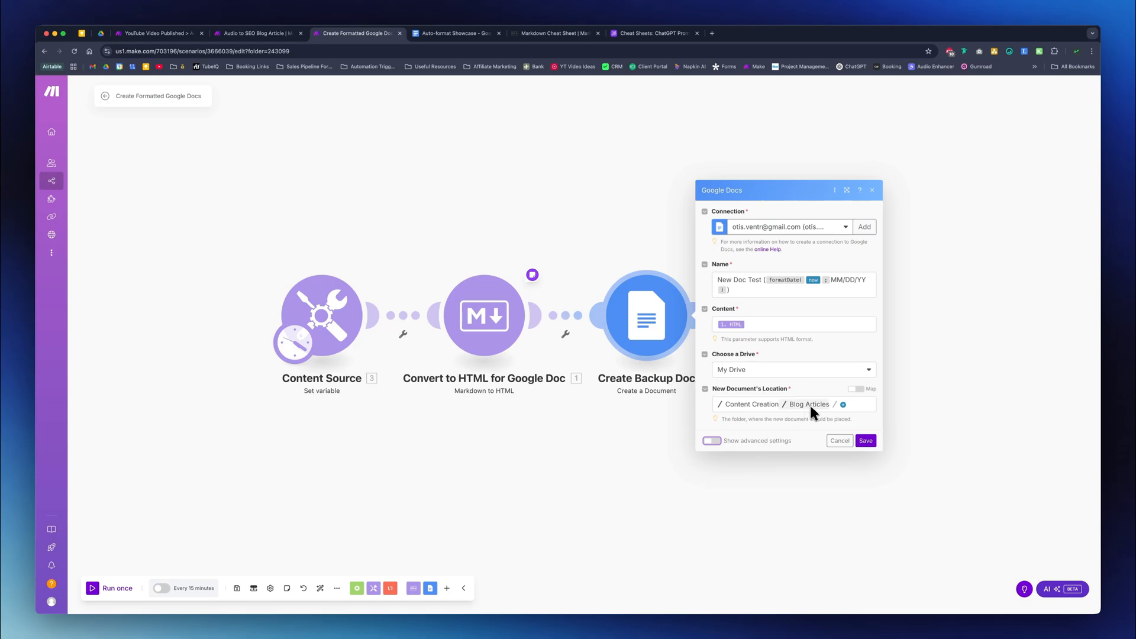
- Save the Create Backup Doc module's settings and run the scenario once
click(862, 441)
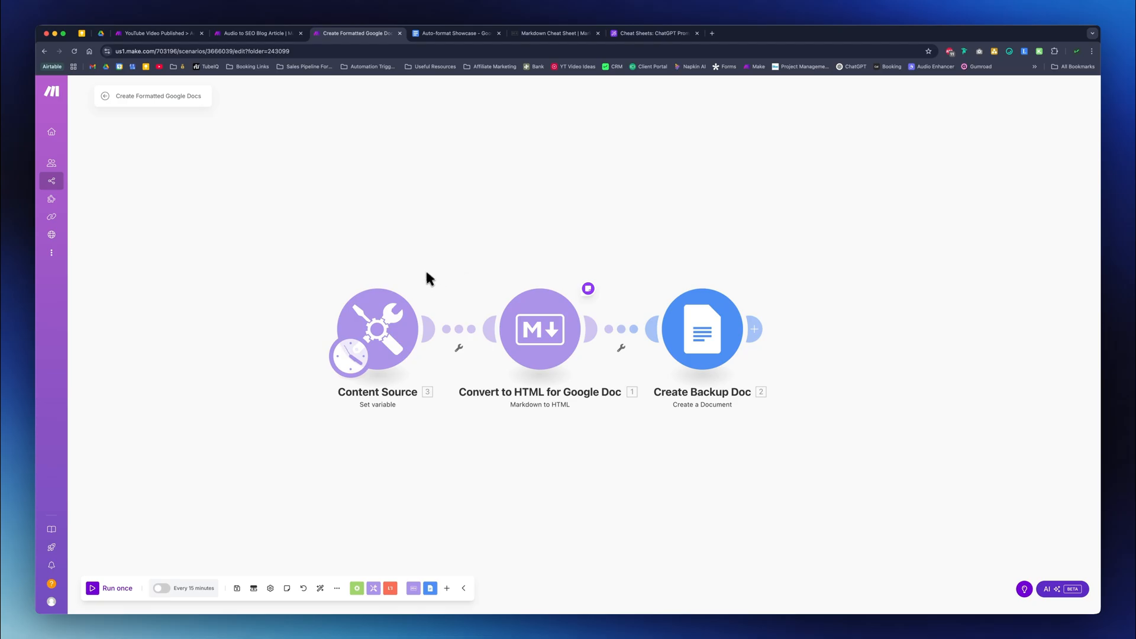
click(125, 589)
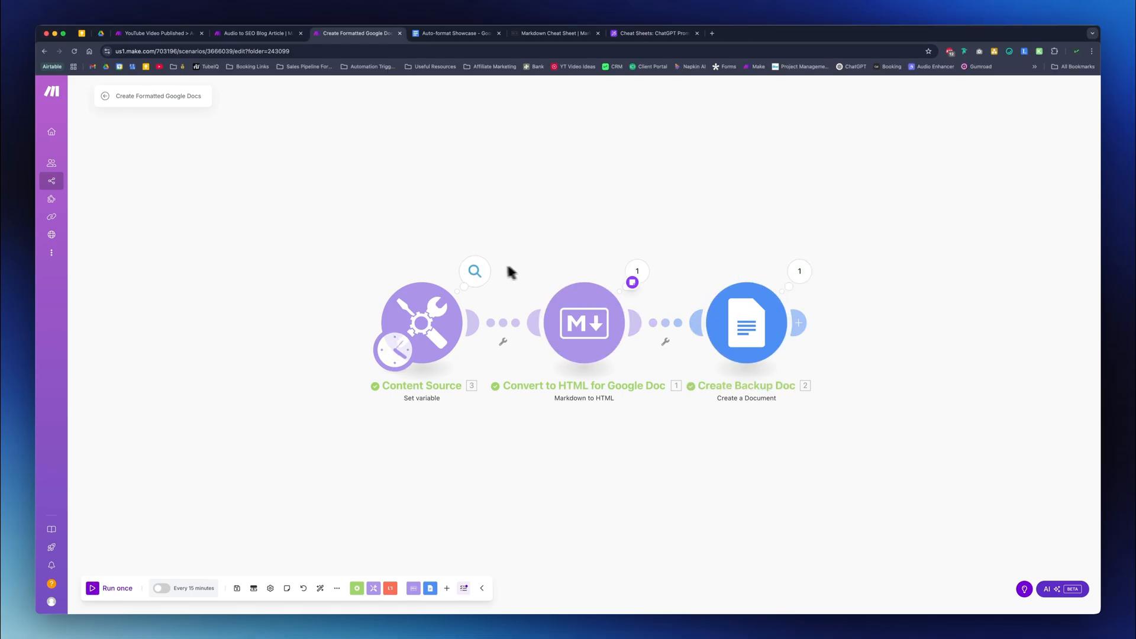
- Inspect the full Markdown Content output of the Content Source module's run and close the results
click(483, 272)
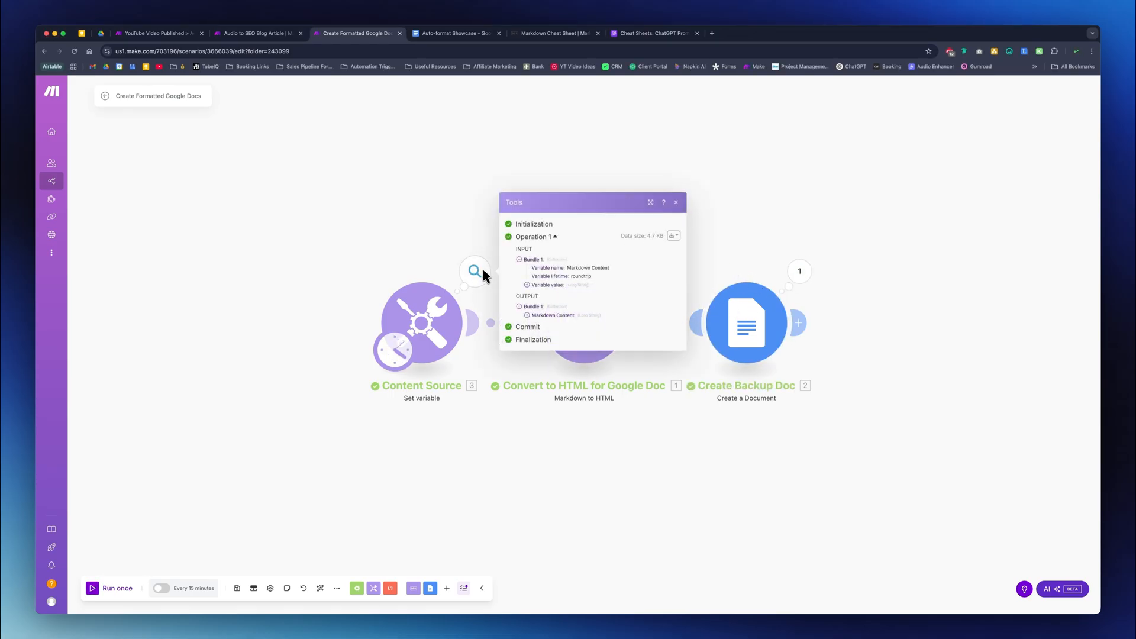
click(527, 315)
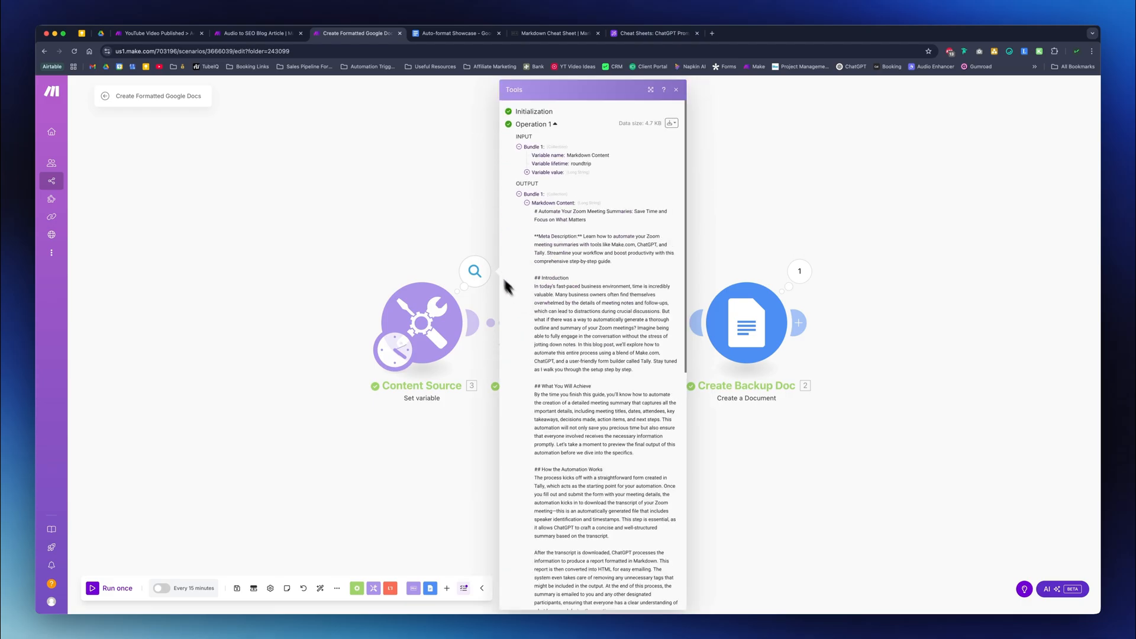
click(459, 226)
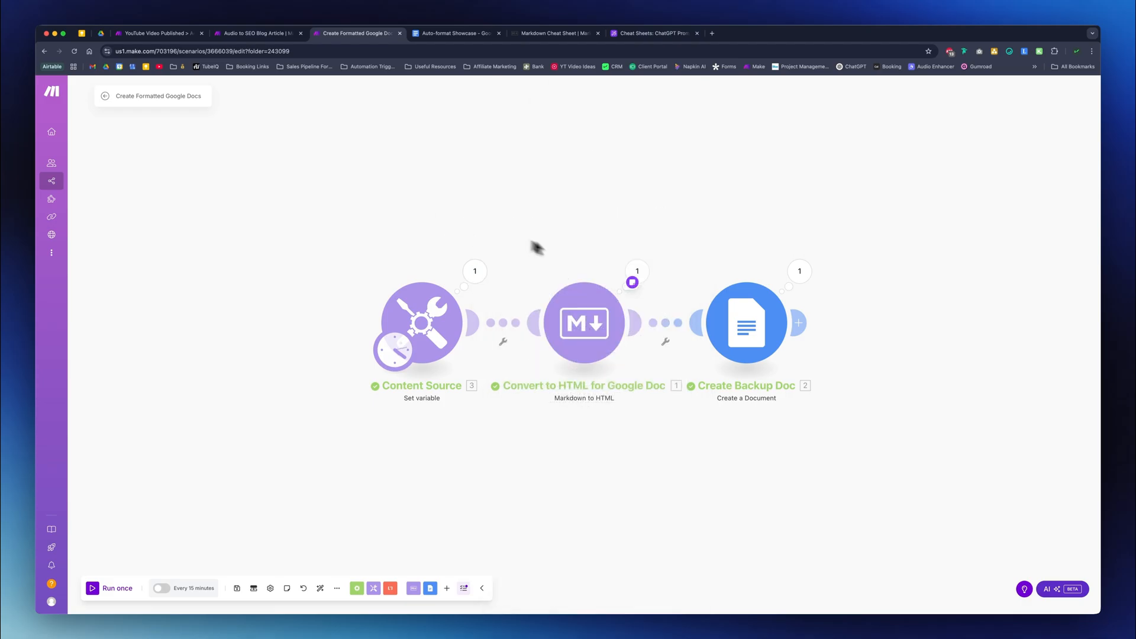
- Compare the Markdown input with the HTML output in the Convert to HTML for Google Doc module's run results
click(638, 269)
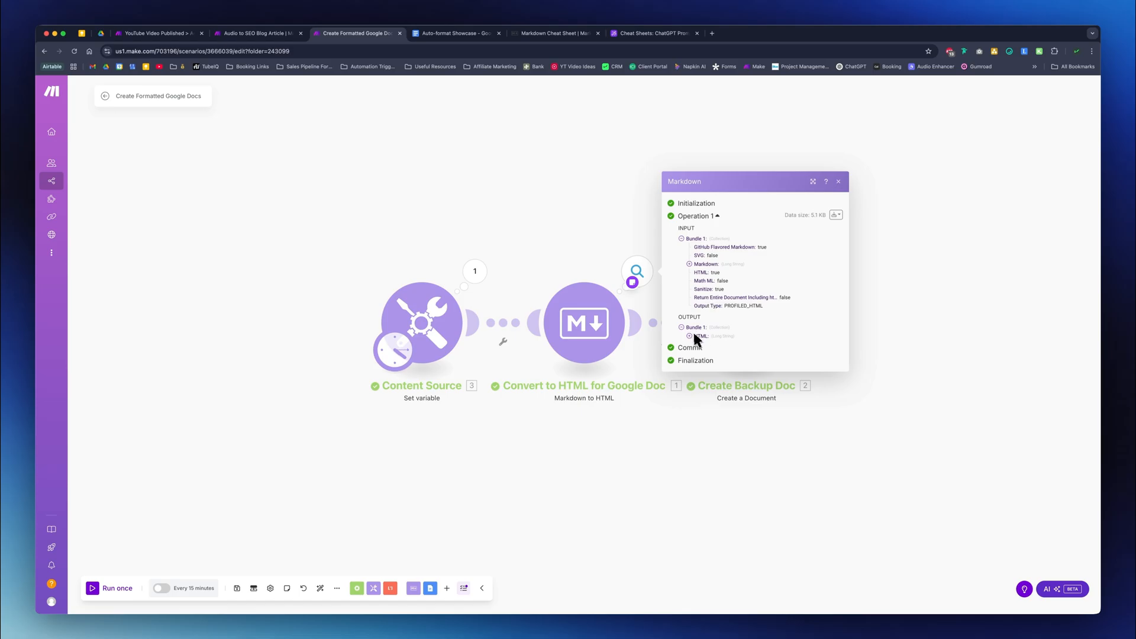
click(690, 336)
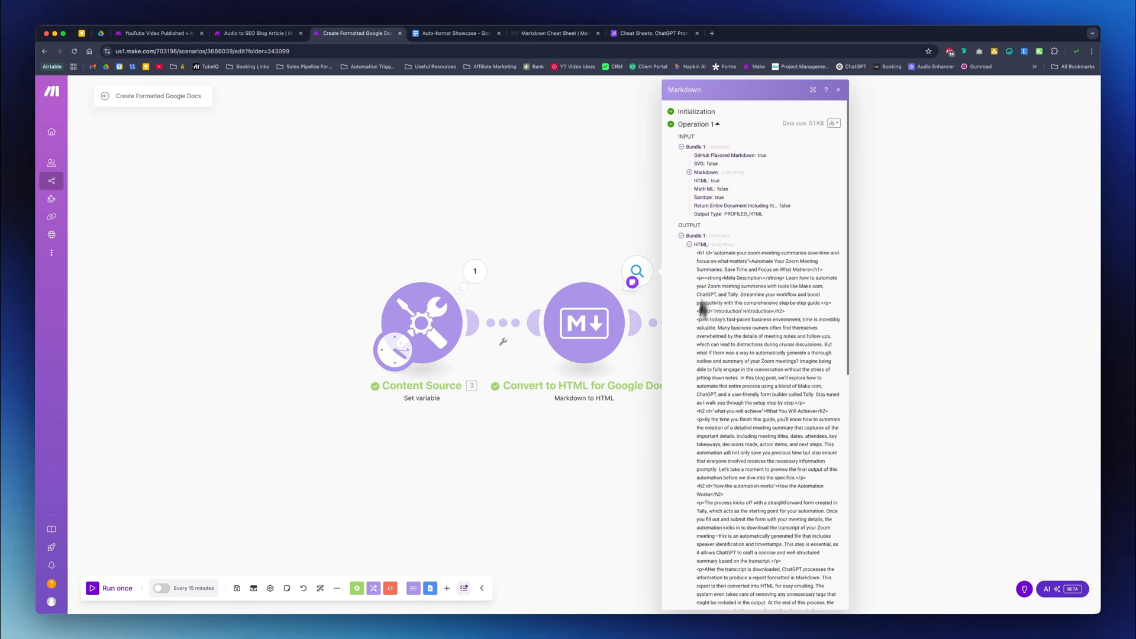
click(697, 172)
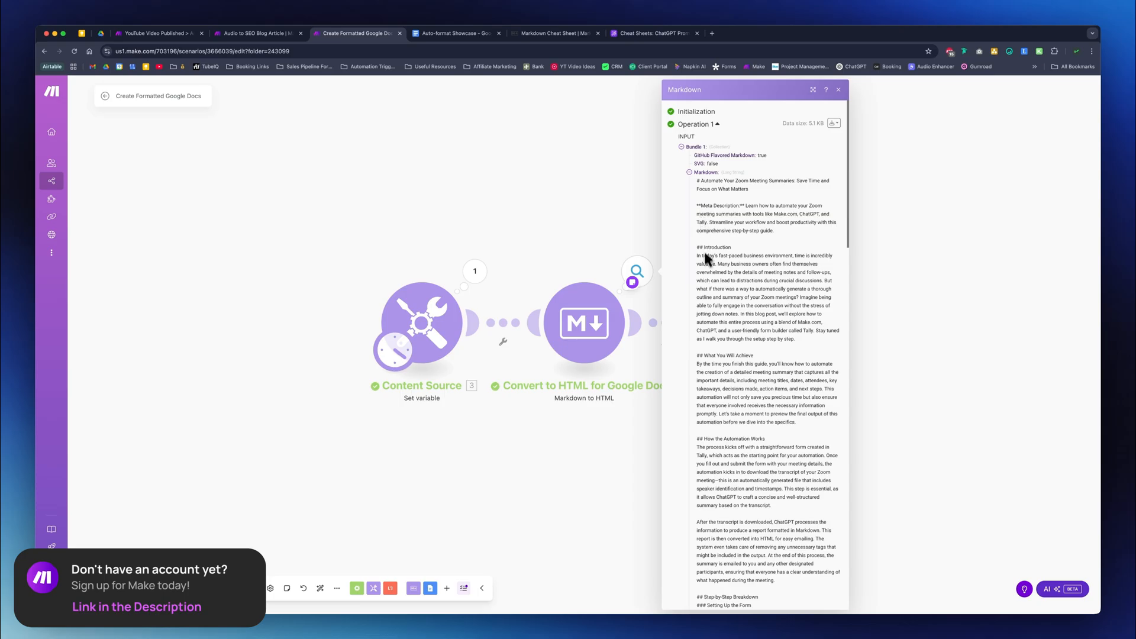
click(697, 172)
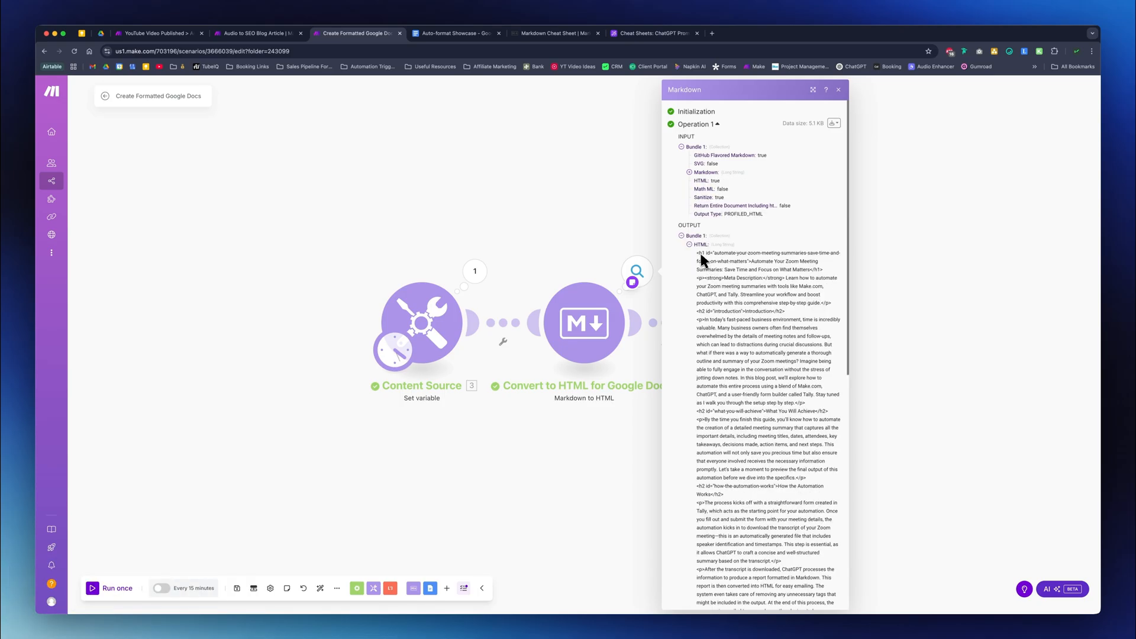
mouse_move(698, 253)
mouse_down()
mouse_move(734, 261)
mouse_move(793, 338)
mouse_move(787, 509)
mouse_move(704, 256)
mouse_up()
click(641, 245)
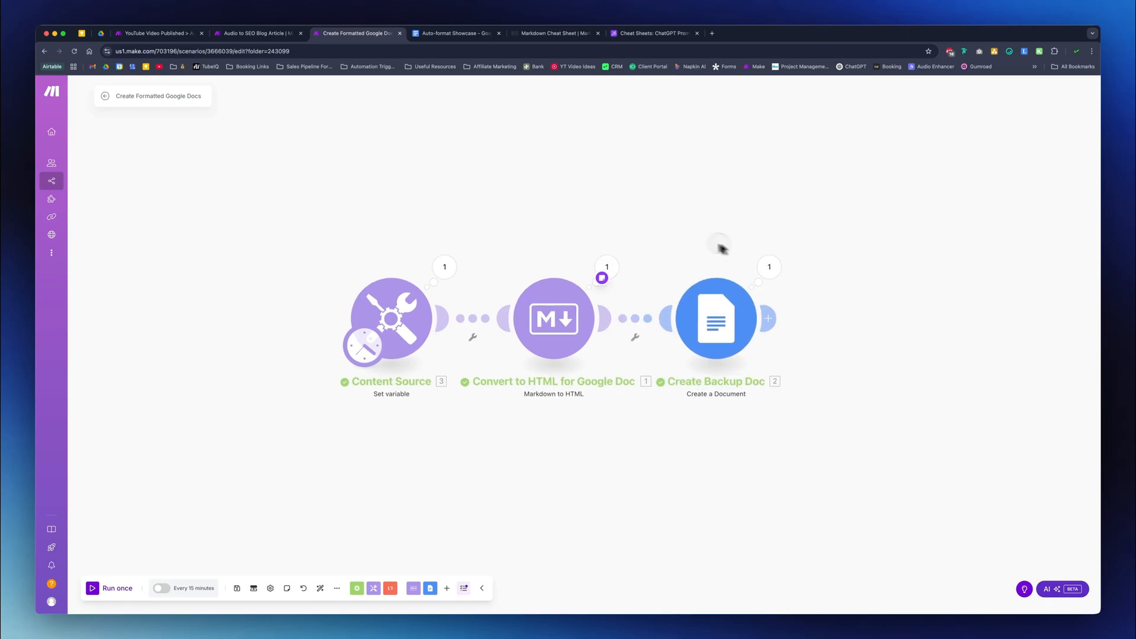
- Review the input and output bundles of the Create Backup Doc module's run
click(795, 269)
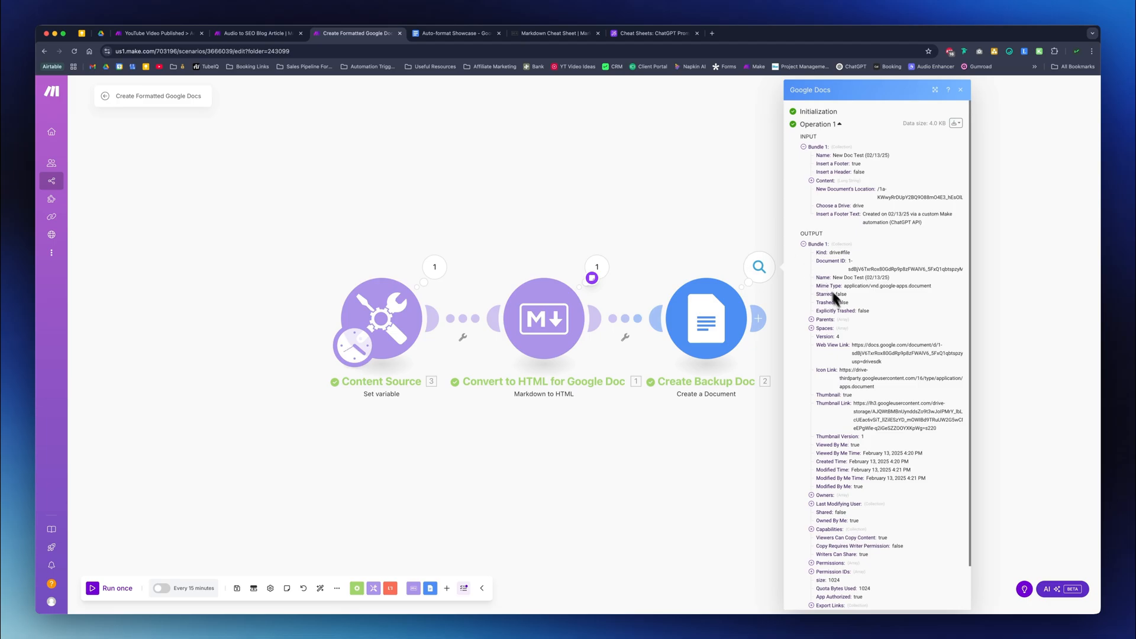
click(777, 269)
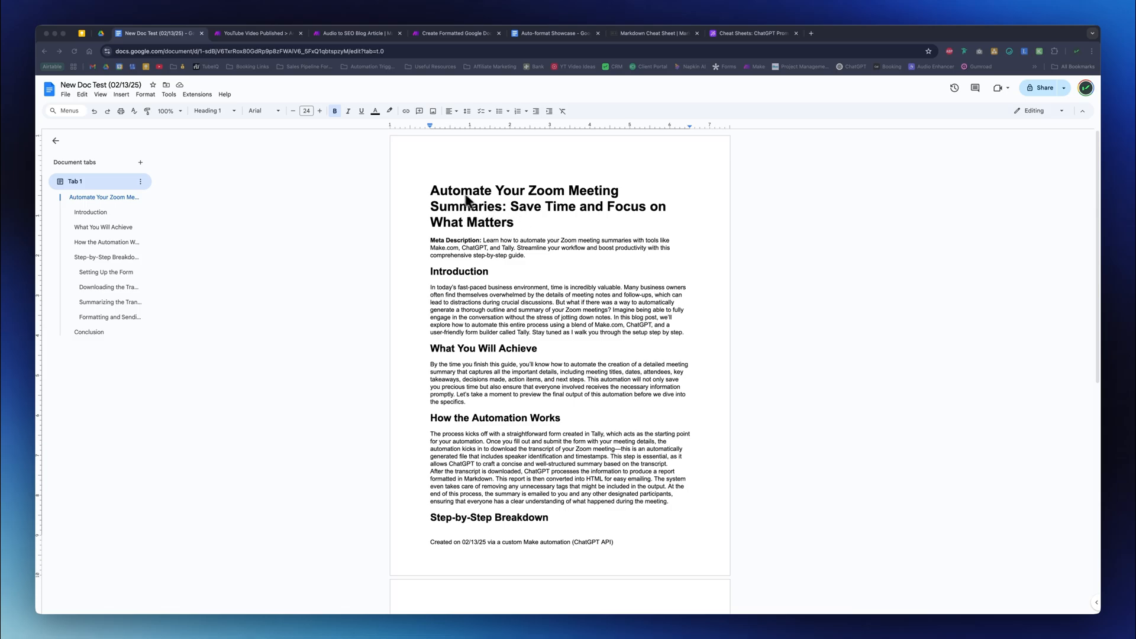
- Check the heading styles of the title and the Introduction heading in the New Doc Test (02/13/25) document
click(432, 192)
drag(434, 195, 532, 223)
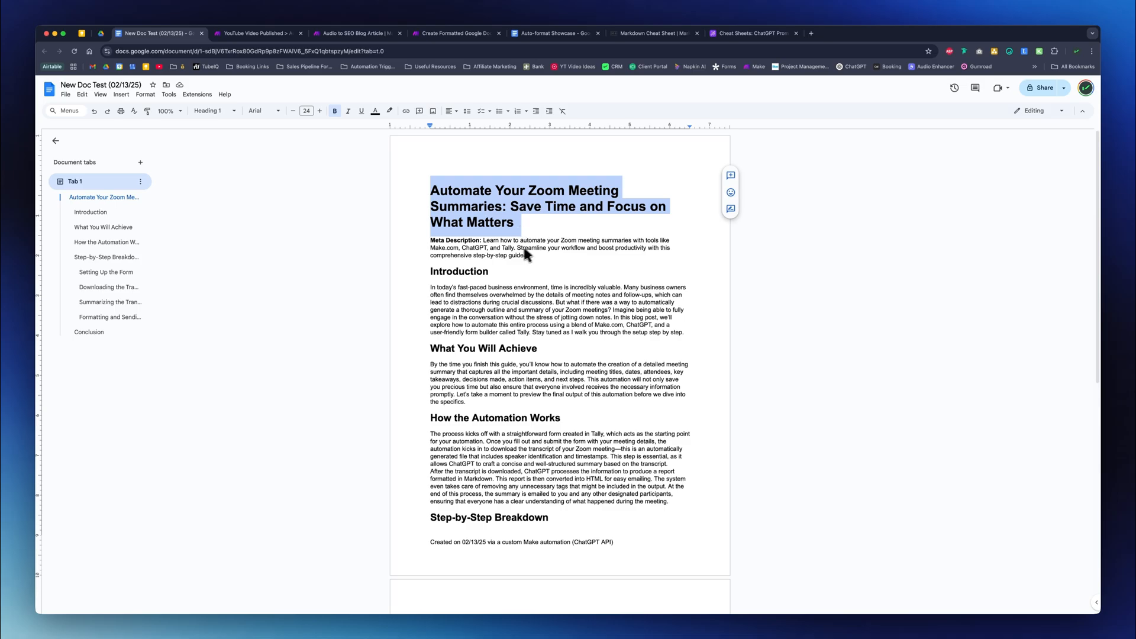
click(451, 245)
double_click(459, 272)
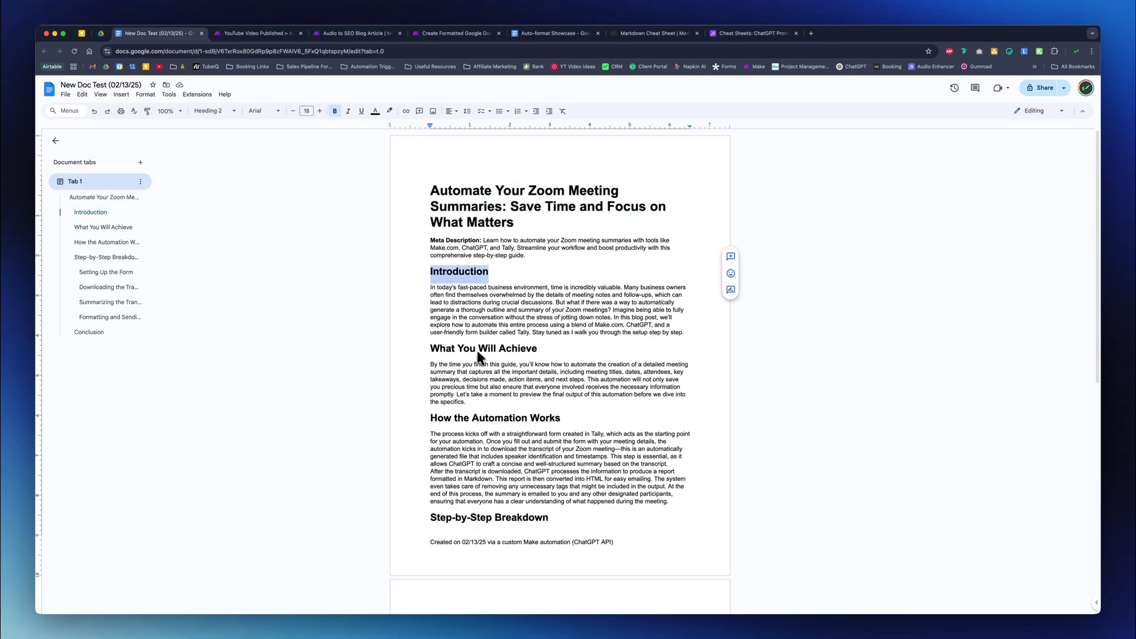
click(225, 107)
click(225, 108)
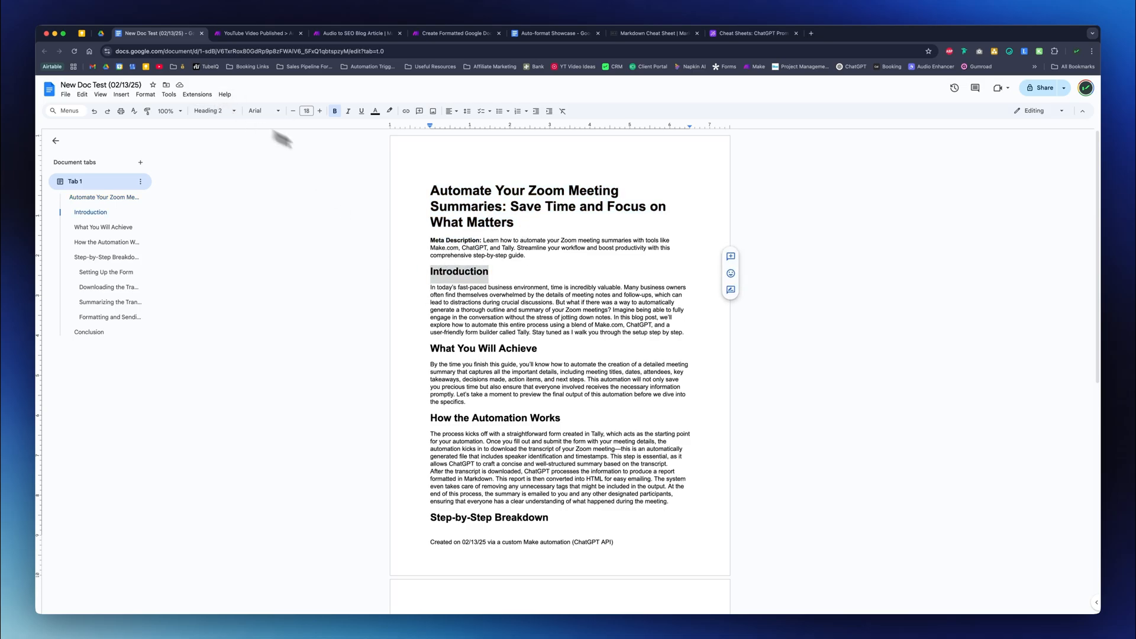
- Look through the rest of the document and use its outline to visit the title, Introduction and What You Will Achieve
scroll(497, 366, down, 5)
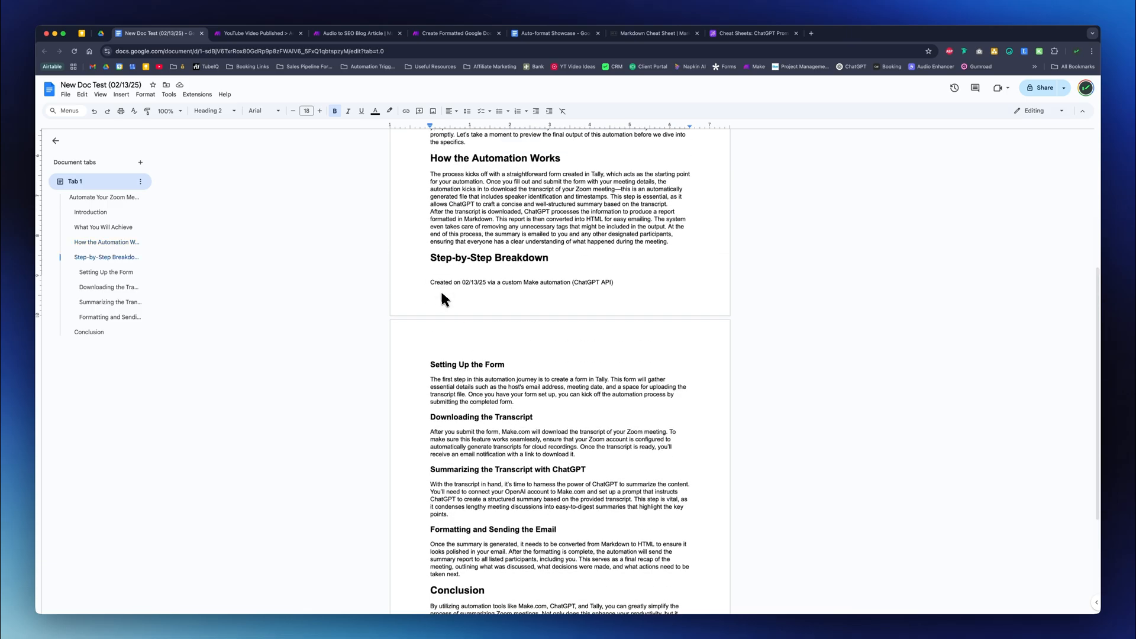
scroll(450, 296, up, 1)
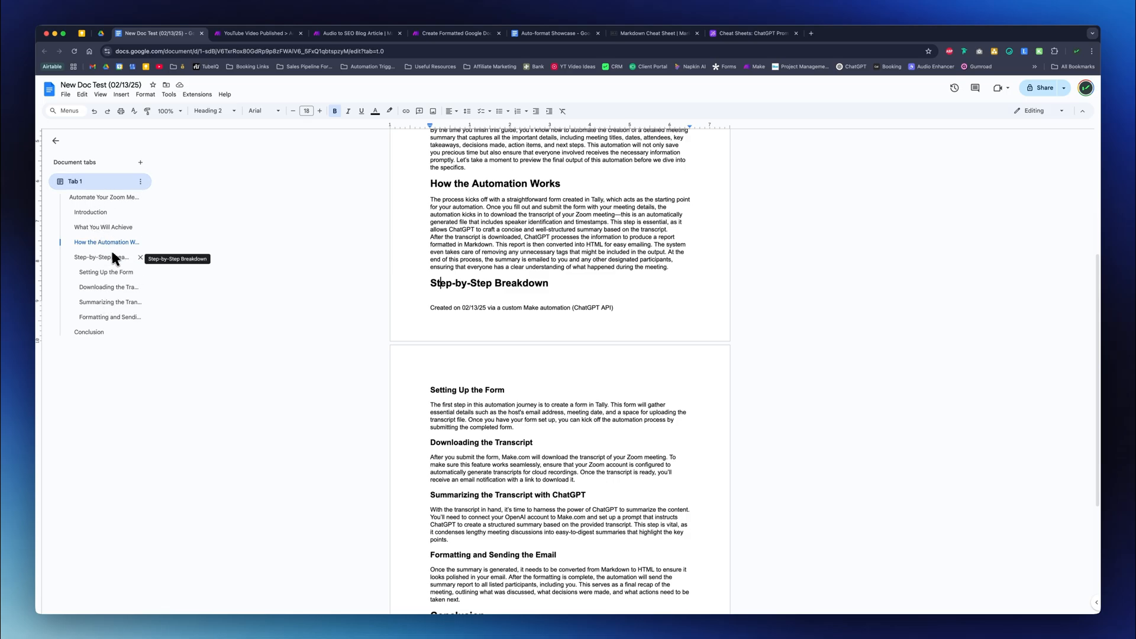
click(87, 197)
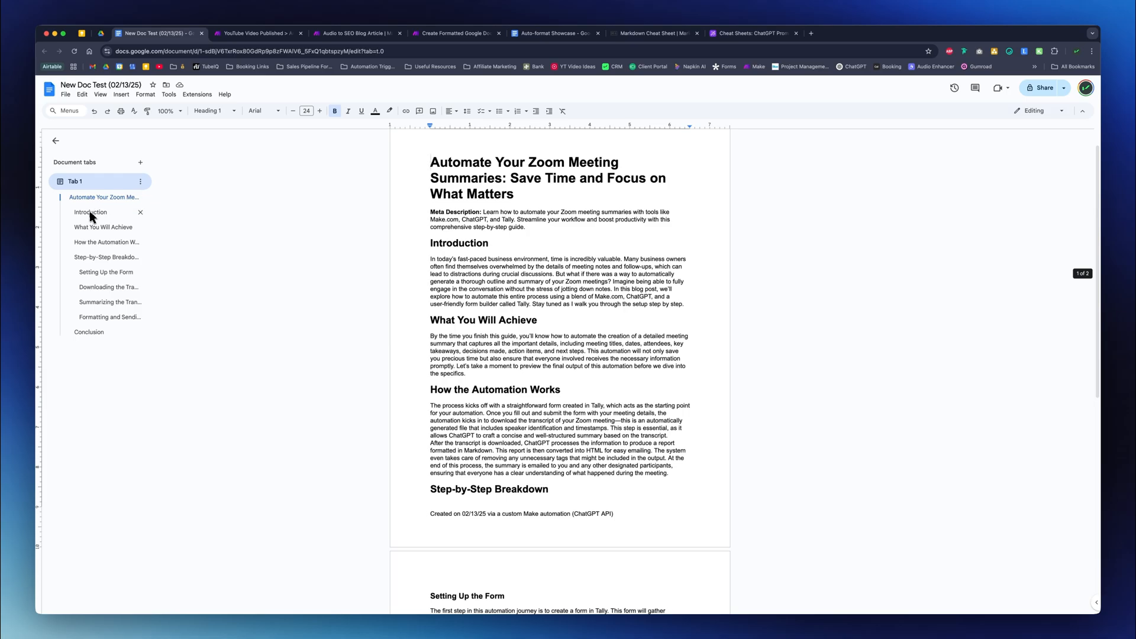
click(90, 212)
click(89, 227)
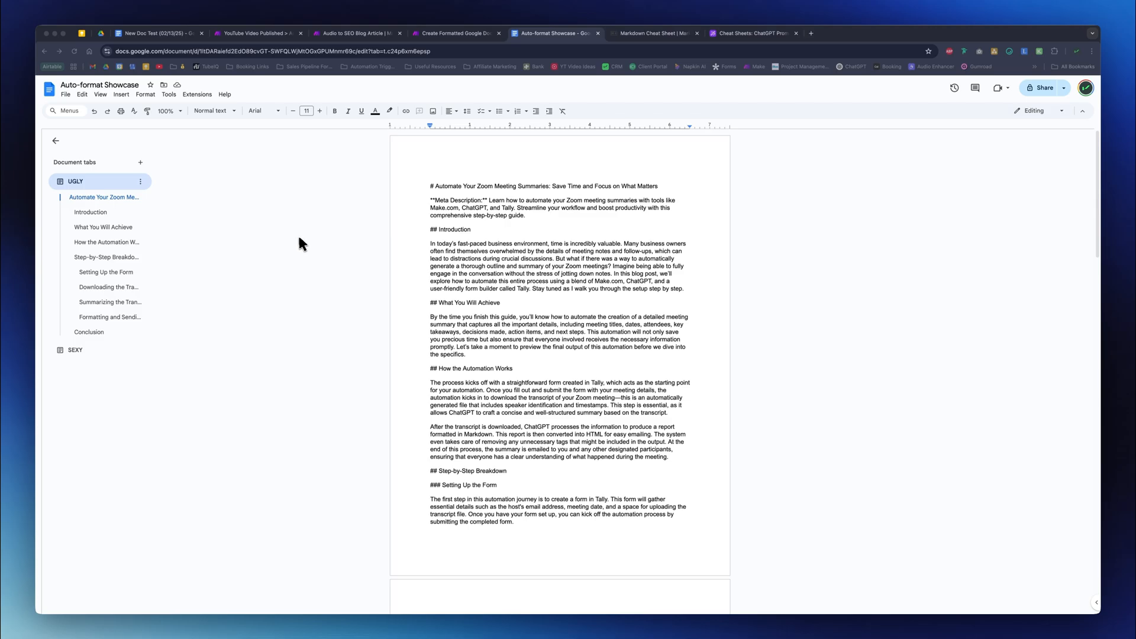
- Compare the raw Markdown in the Auto-format Showcase document's UGLY tab with the formatted SEXY tab
click(457, 190)
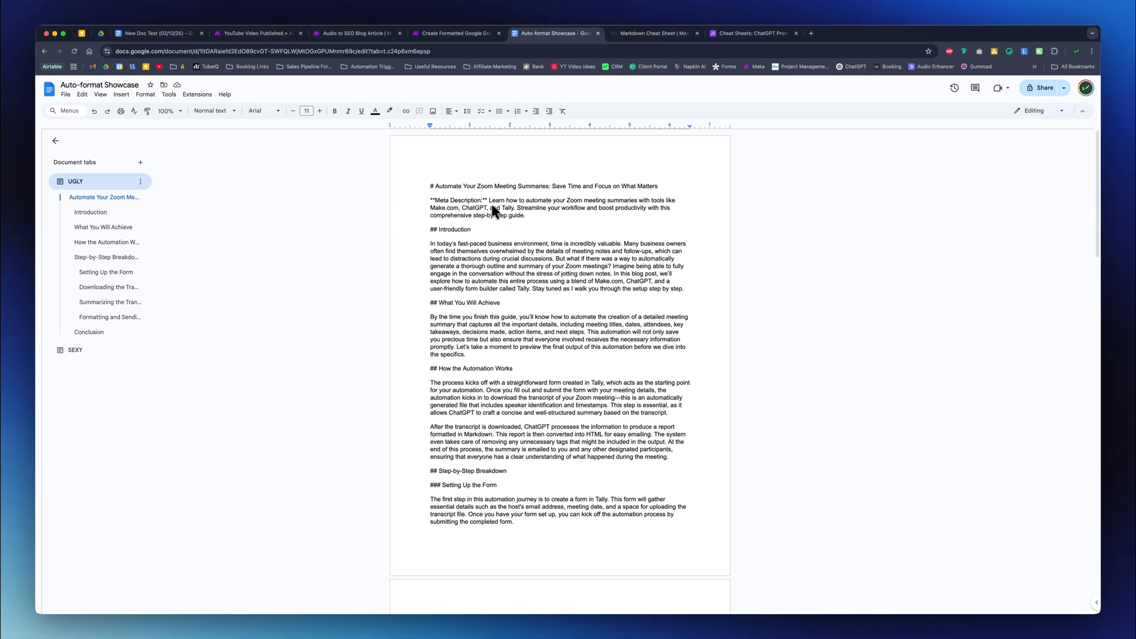
click(94, 349)
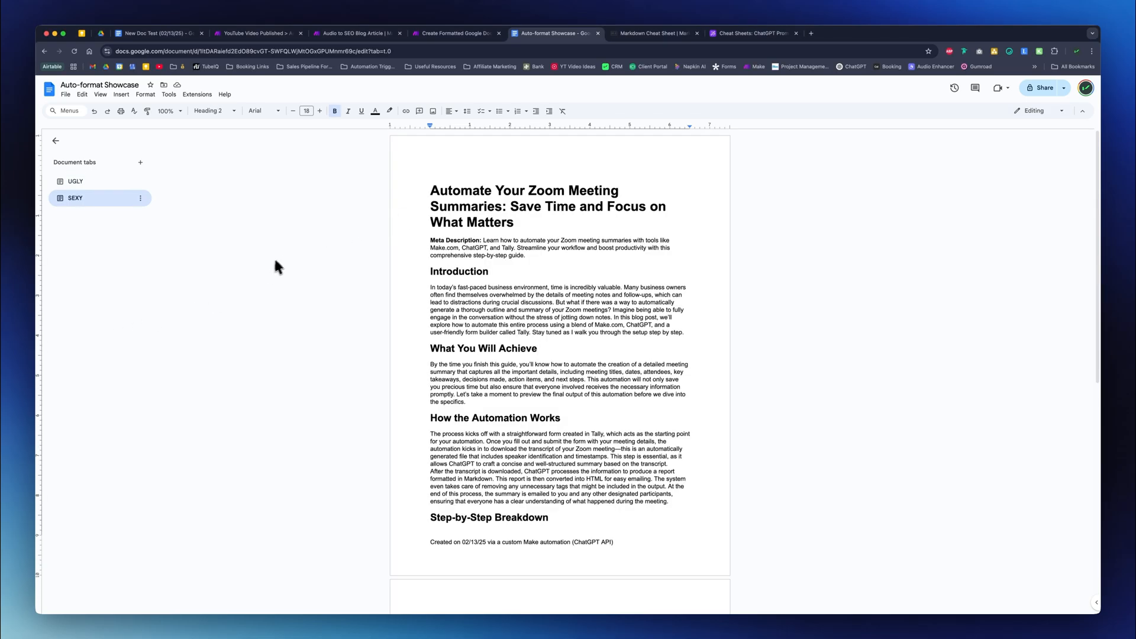